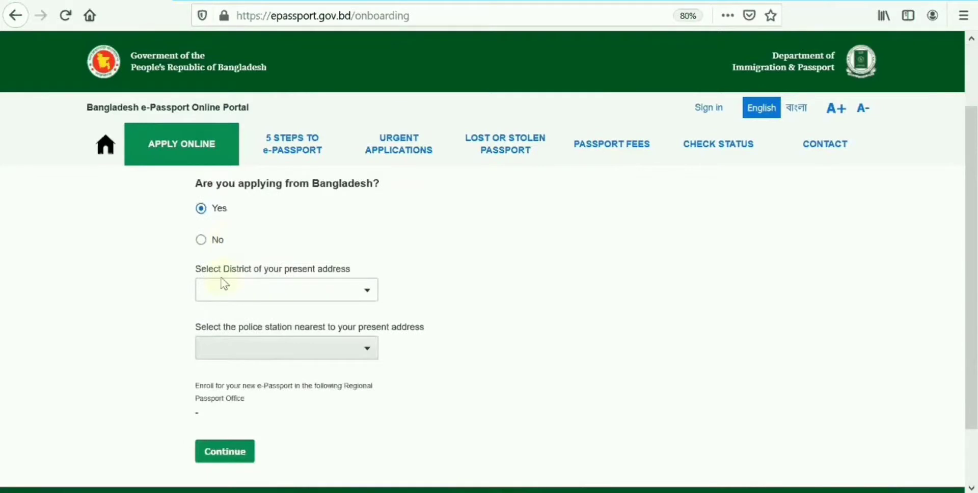
Set the present-address district to DHAKA and the nearest police station to UTTARA.
{"action": "left_click", "coordinate": [216, 295]}
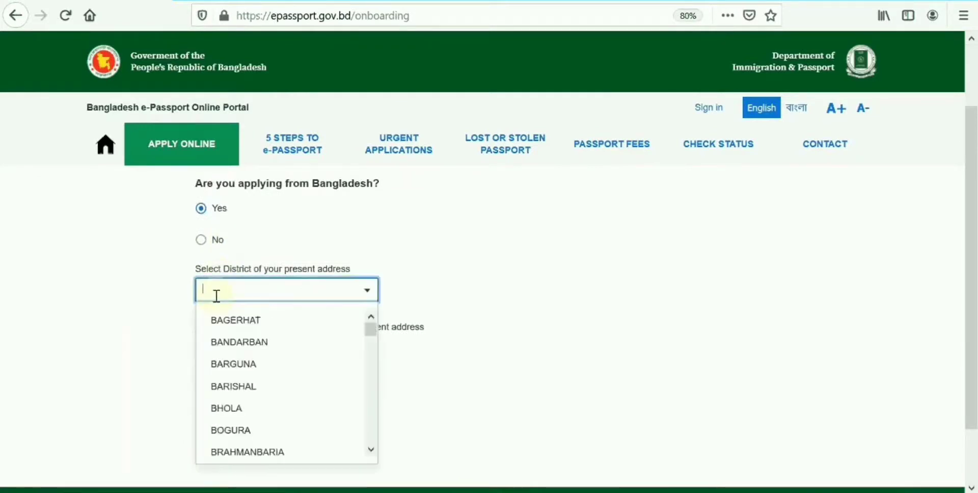
{"action": "type", "text": "DH"}
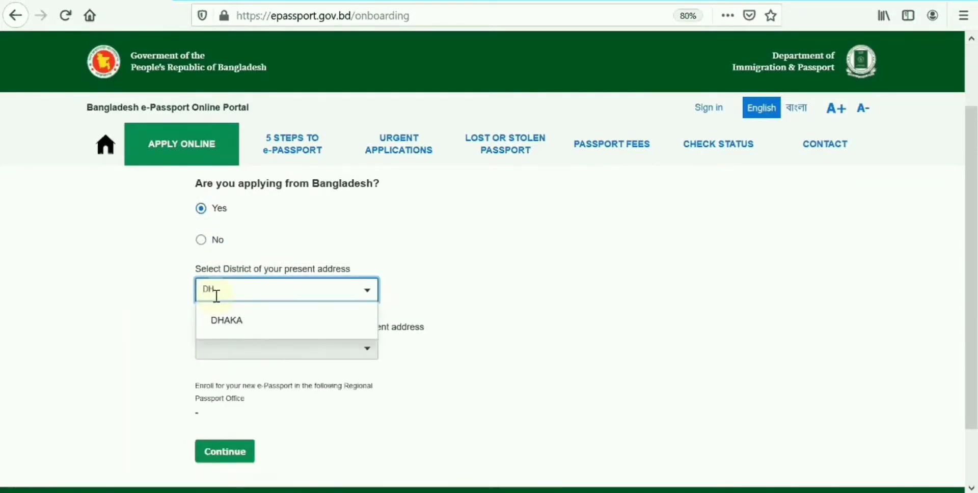
{"action": "type", "text": "AKA"}
{"action": "left_click", "coordinate": [227, 320]}
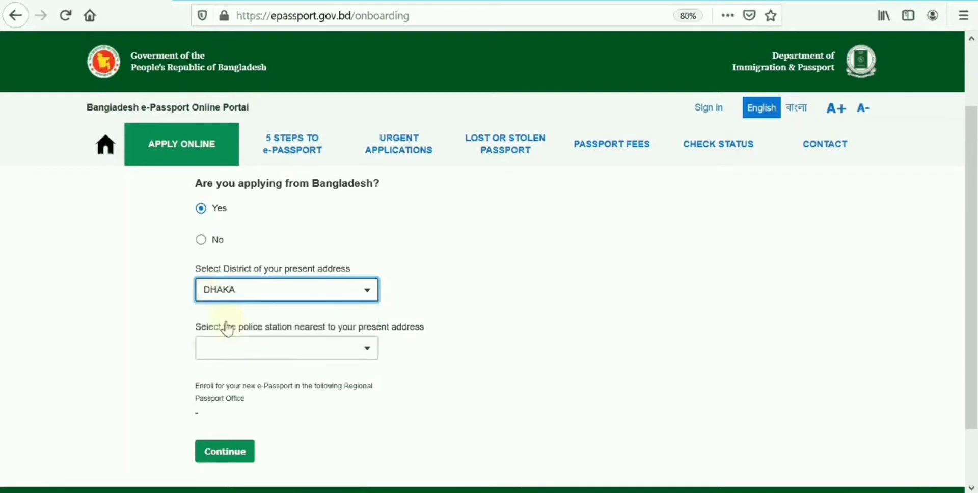
{"action": "left_click", "coordinate": [219, 347]}
{"action": "type", "text": "UT"}
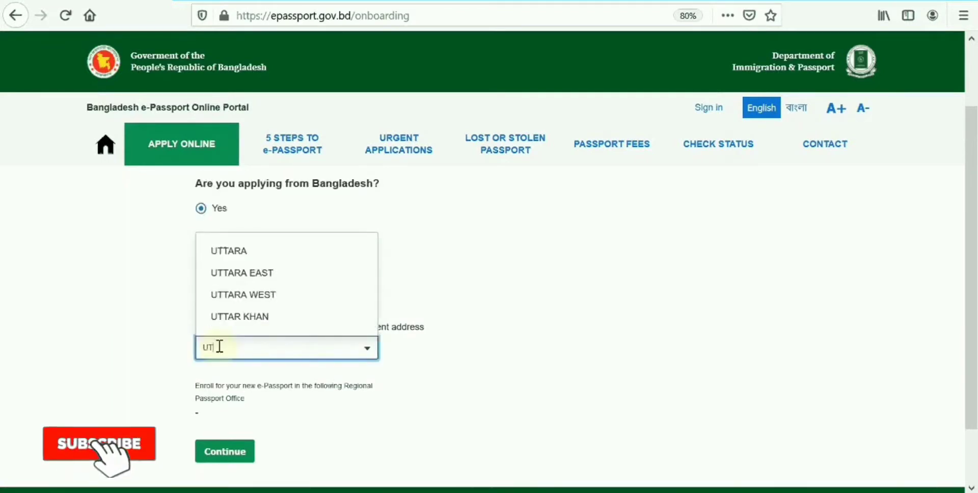
{"action": "type", "text": "TARA"}
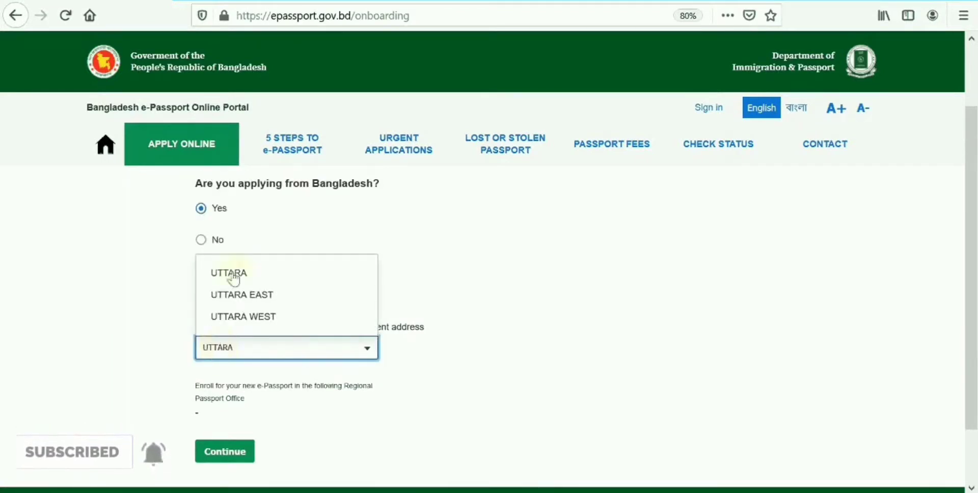
{"action": "left_click", "coordinate": [230, 274]}
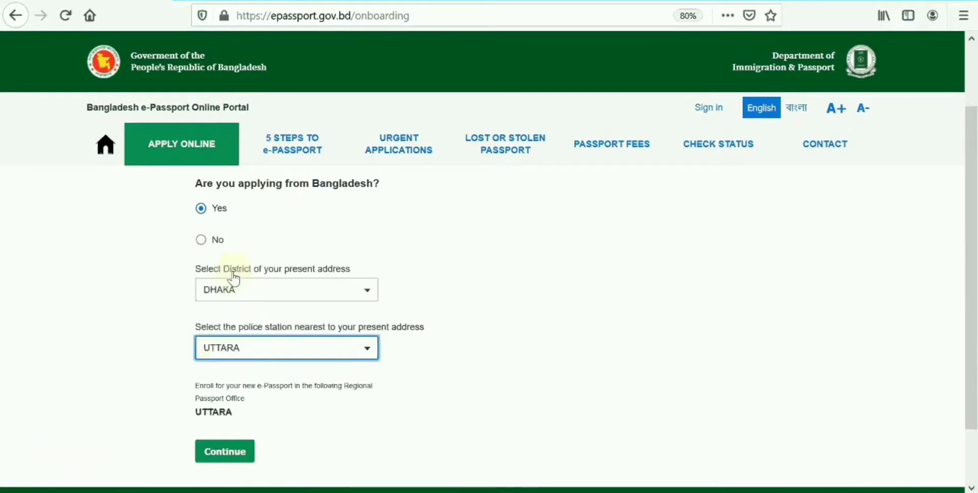
Continue to Step 2 and enter the applicant's Gmail email address.
{"action": "scroll", "coordinate": [307, 291], "scroll_direction": "down", "scroll_amount": 2}
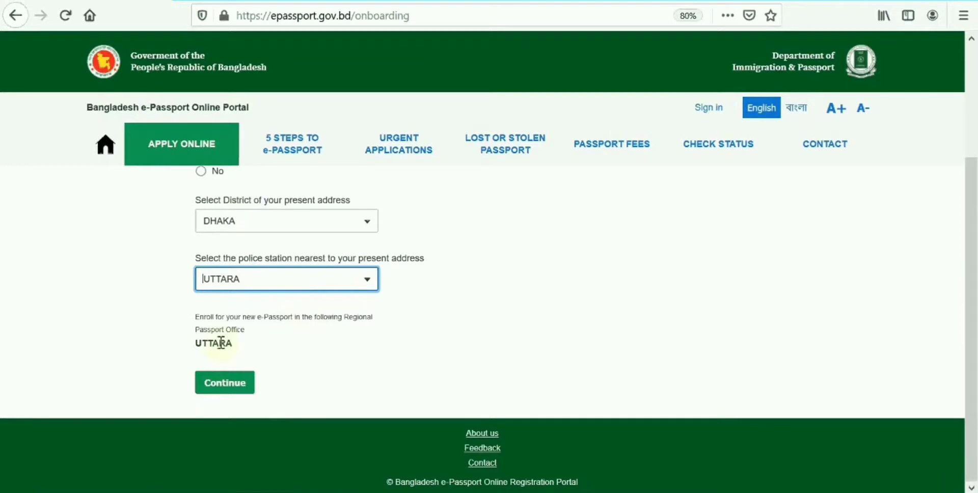
{"action": "left_click", "coordinate": [221, 386]}
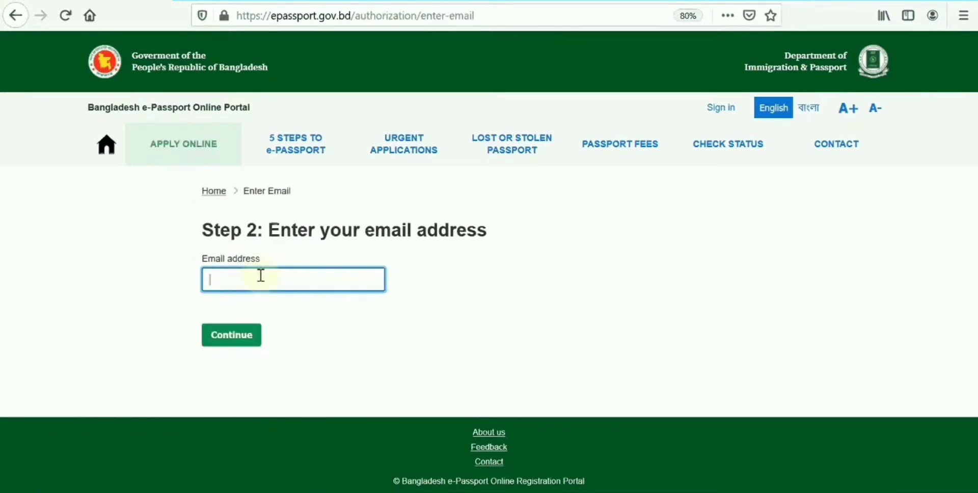
{"action": "left_click", "coordinate": [298, 233]}
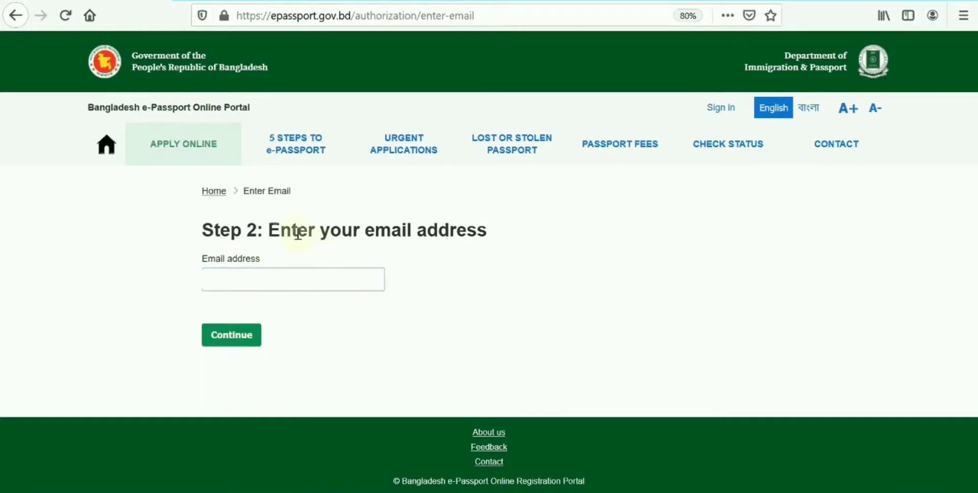
{"action": "left_click", "coordinate": [244, 270]}
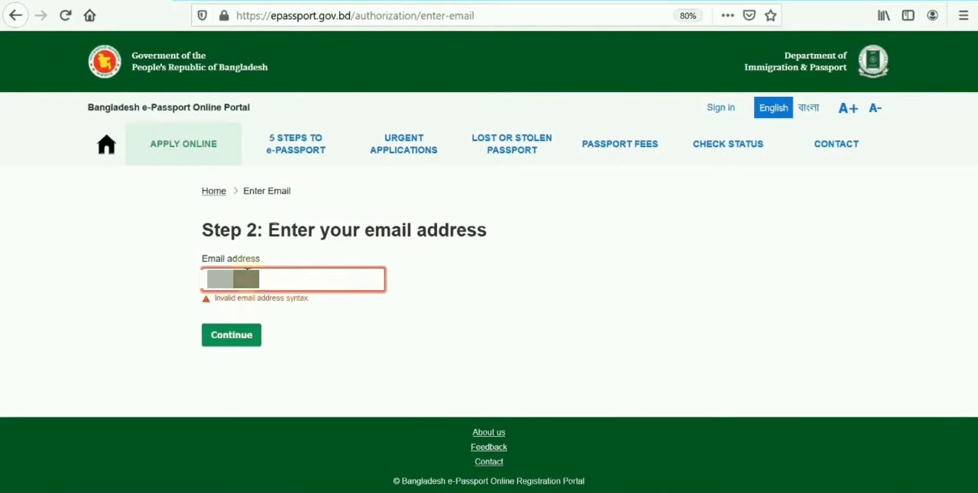
{"action": "type", "text": "@gmail.com"}
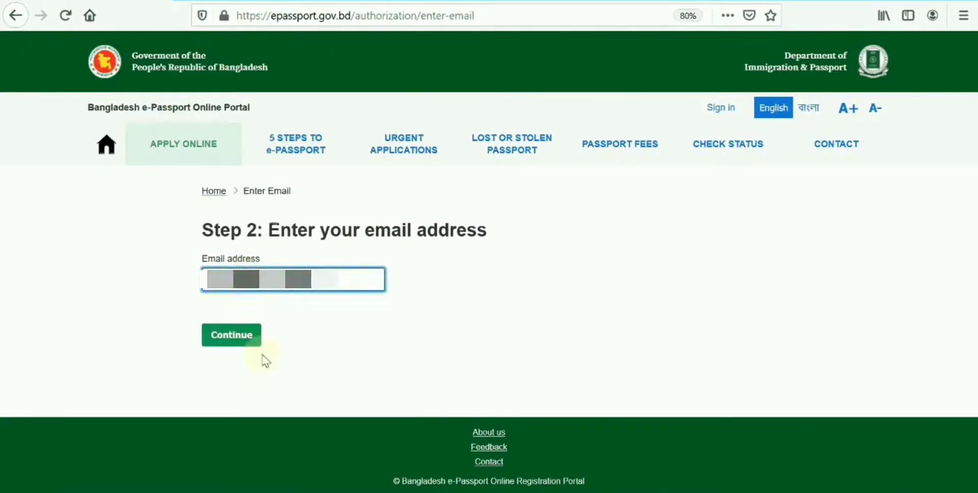
Submit the email, then enter the account password and repeat it.
{"action": "left_click", "coordinate": [231, 337]}
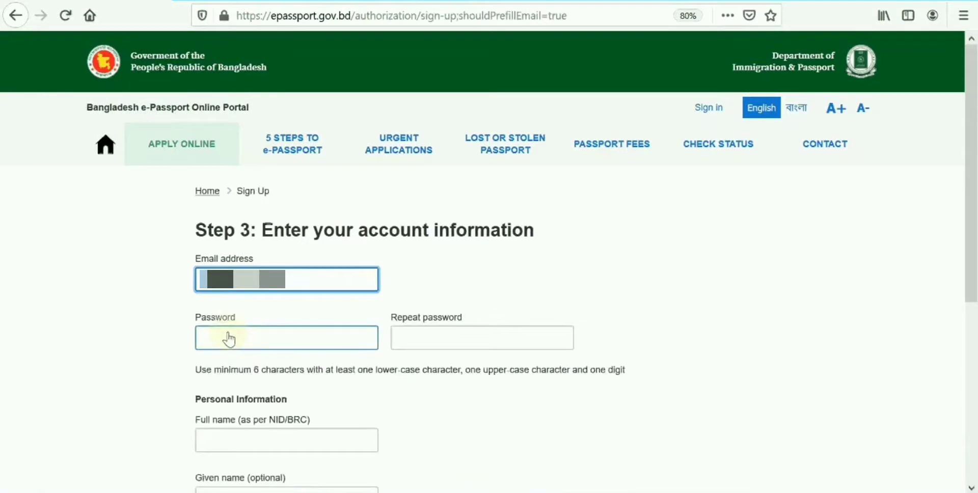
{"action": "left_click", "coordinate": [229, 338]}
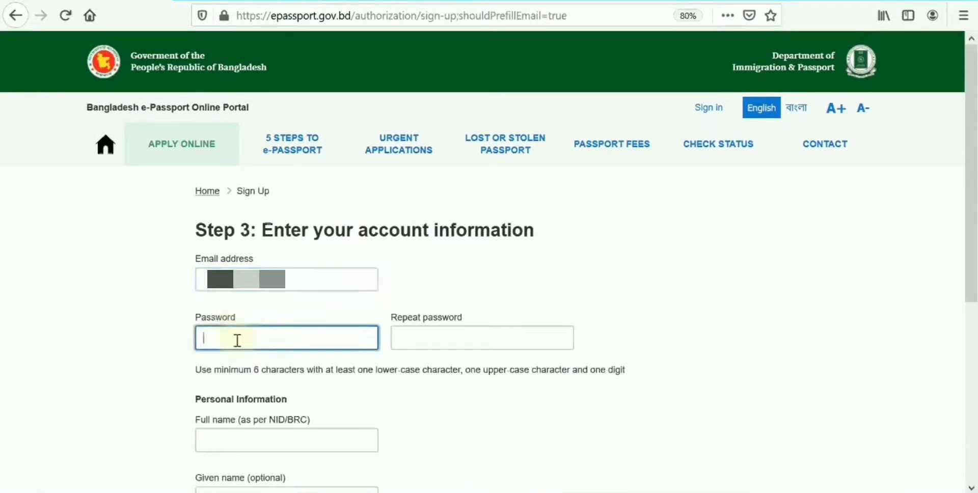
{"action": "type", "text": "**************"}
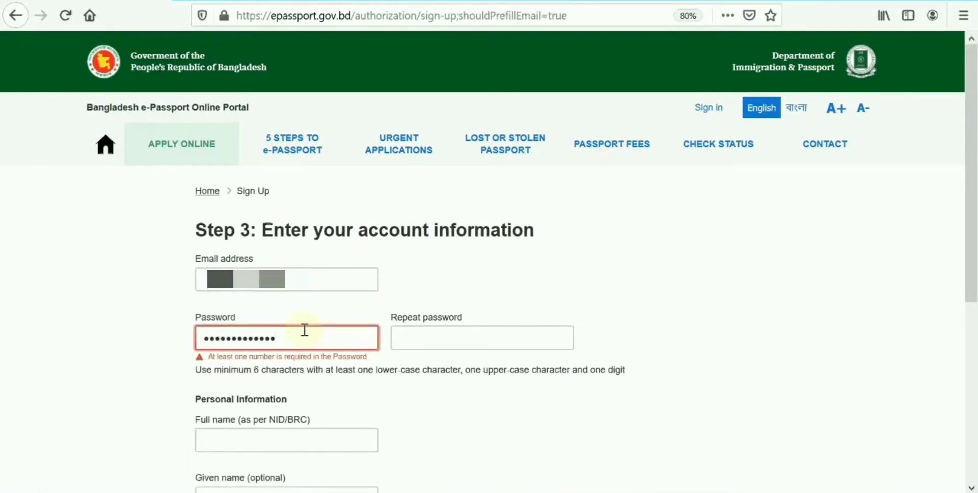
{"action": "type", "text": "***"}
{"action": "left_click", "coordinate": [476, 340]}
{"action": "type", "text": "**********"}
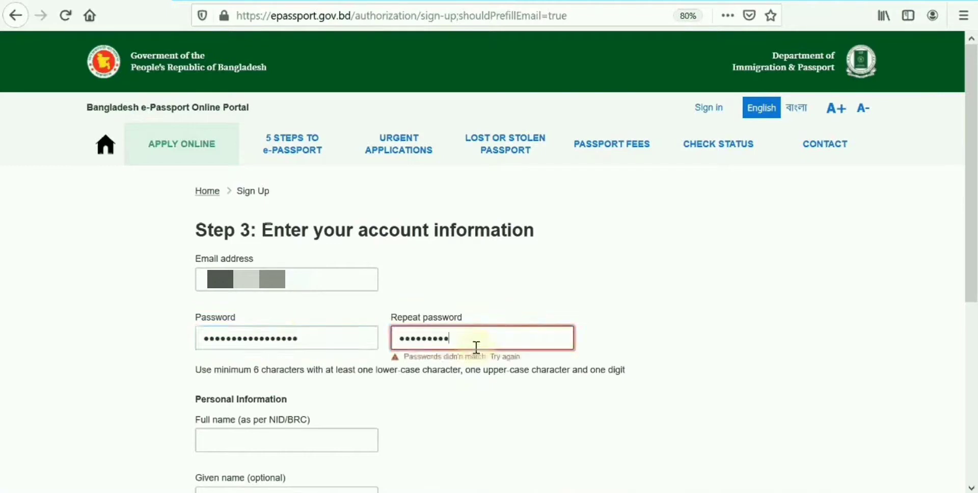
{"action": "type", "text": "*******"}
Enter the applicant's full name, fixing a typo along the way.
{"action": "scroll", "coordinate": [238, 435], "scroll_direction": "down", "scroll_amount": 2}
{"action": "left_click", "coordinate": [258, 319]}
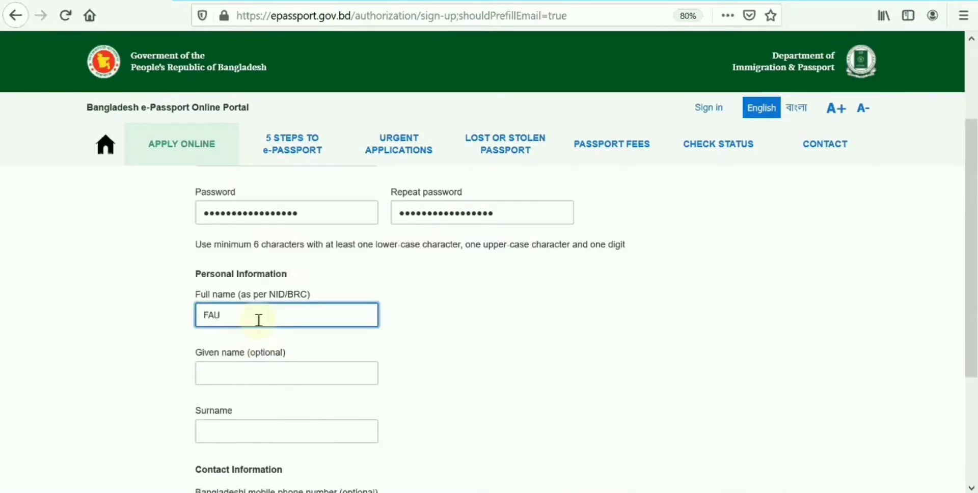
{"action": "left_click", "coordinate": [236, 375]}
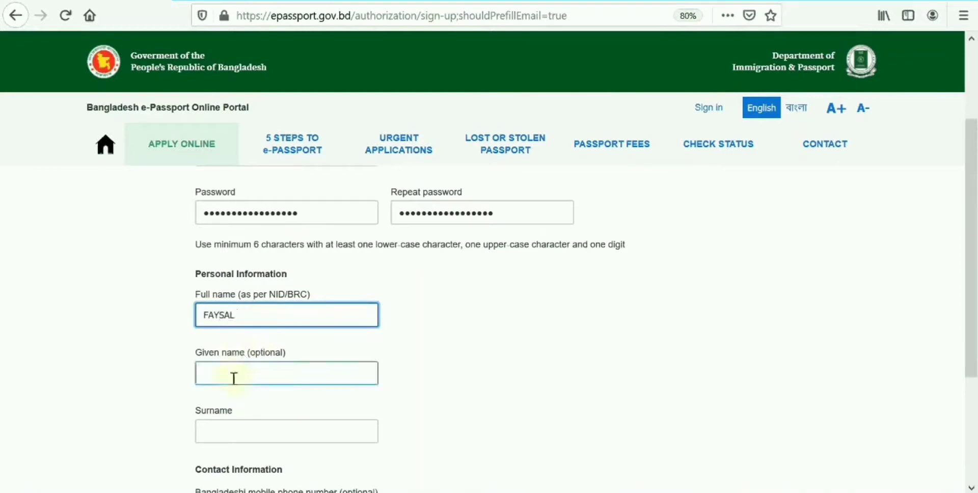
{"action": "left_click", "coordinate": [252, 326]}
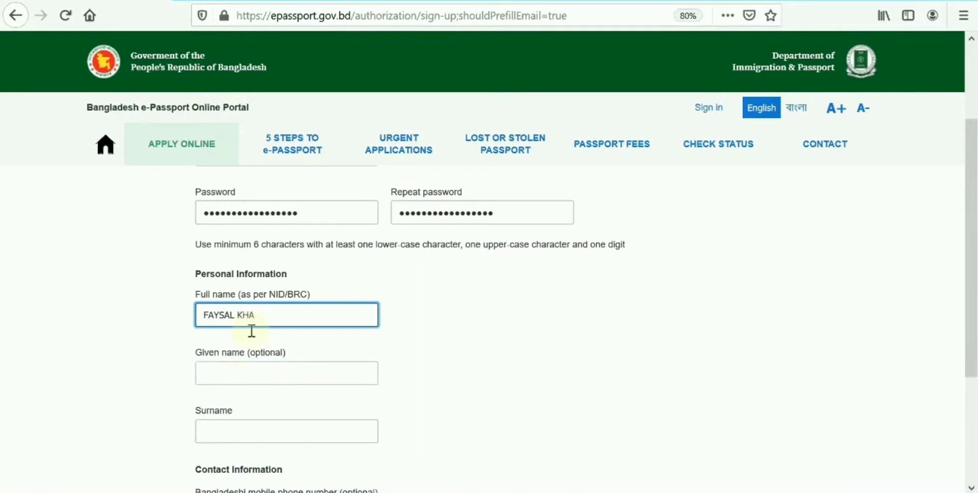
Fill in the given name, surname and mobile number, then create the account.
{"action": "left_click", "coordinate": [214, 374]}
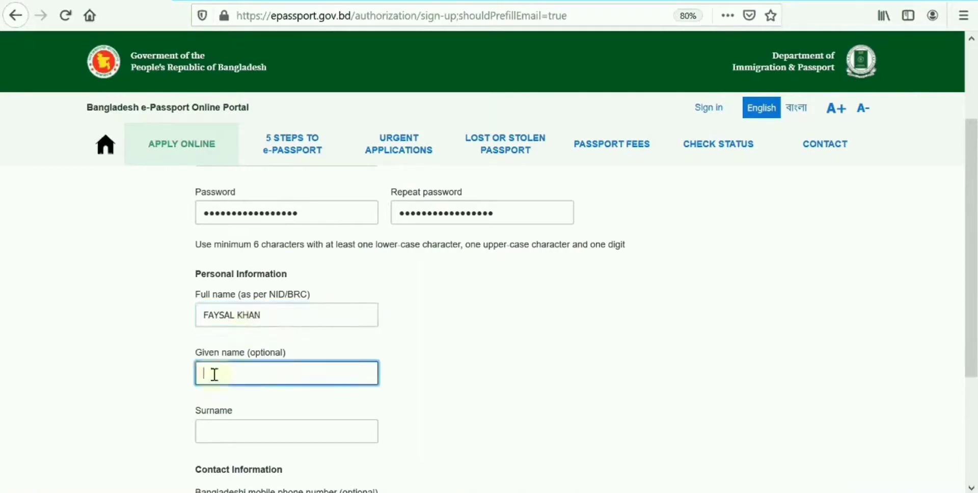
{"action": "left_click", "coordinate": [221, 424]}
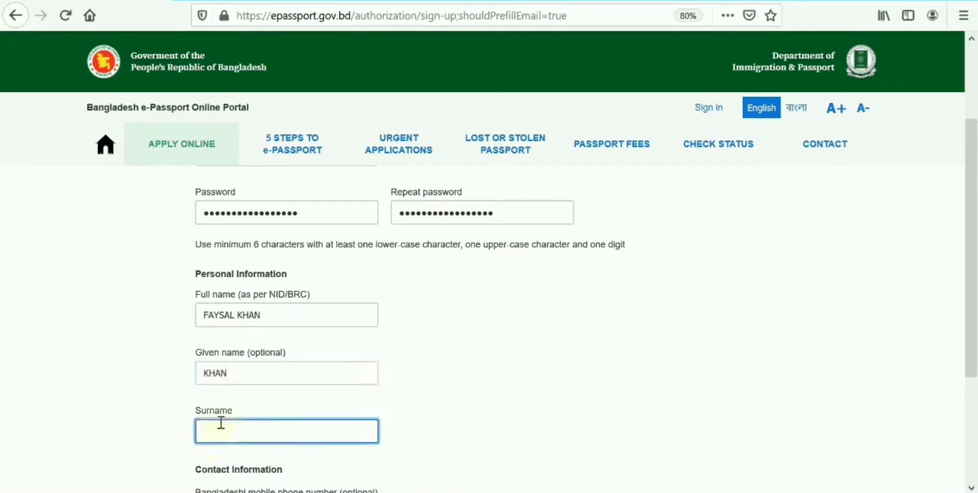
{"action": "key", "text": "Tab"}
{"action": "type", "text": "01"}
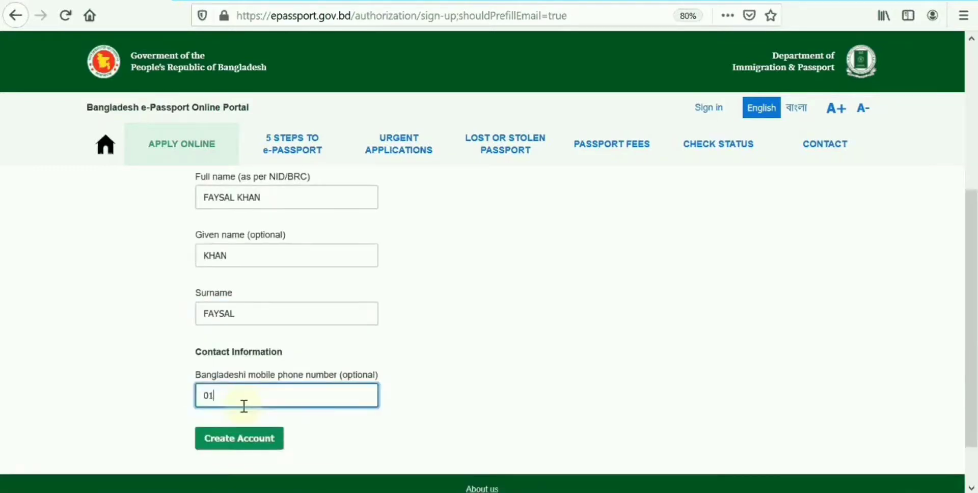
{"action": "type", "text": "8"}
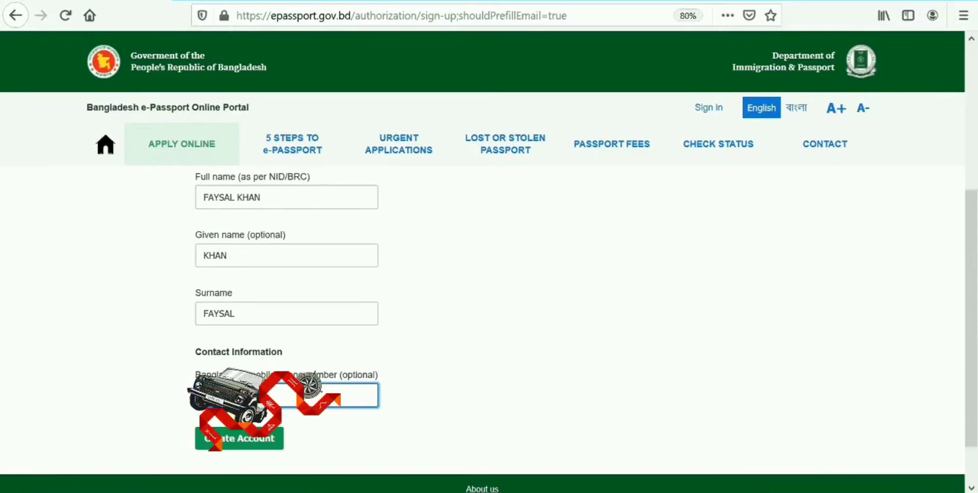
{"action": "left_click", "coordinate": [241, 441]}
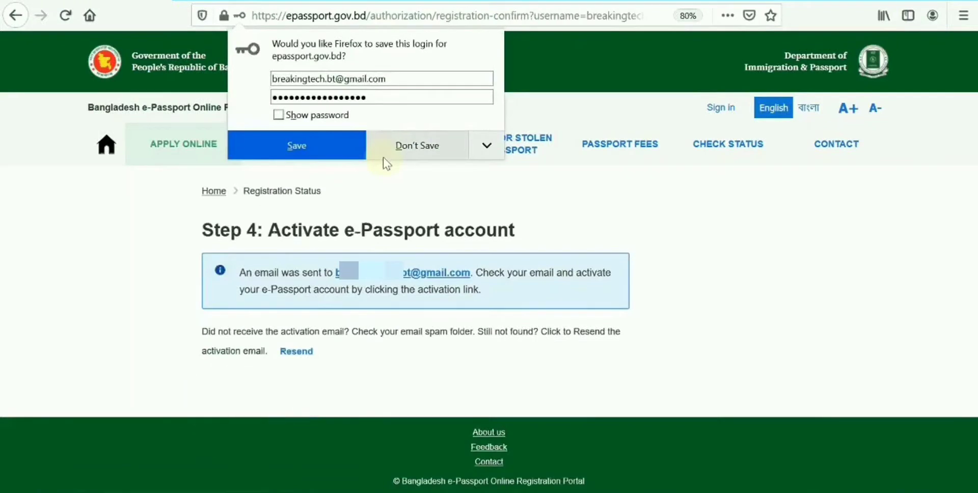
Decline Firefox's offer to save the portal login.
{"action": "left_click", "coordinate": [314, 154]}
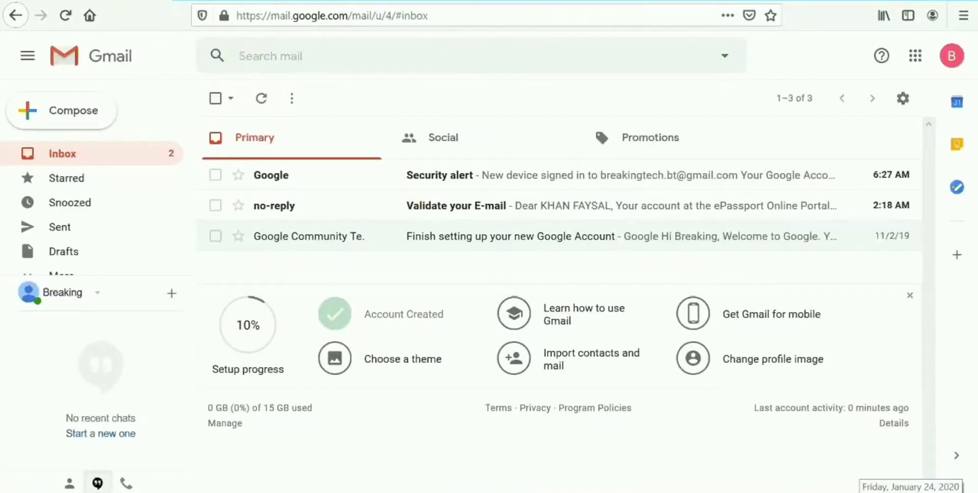
Open the 'Validate your E-mail' message and load its activation link in the browser.
{"action": "left_click", "coordinate": [324, 215]}
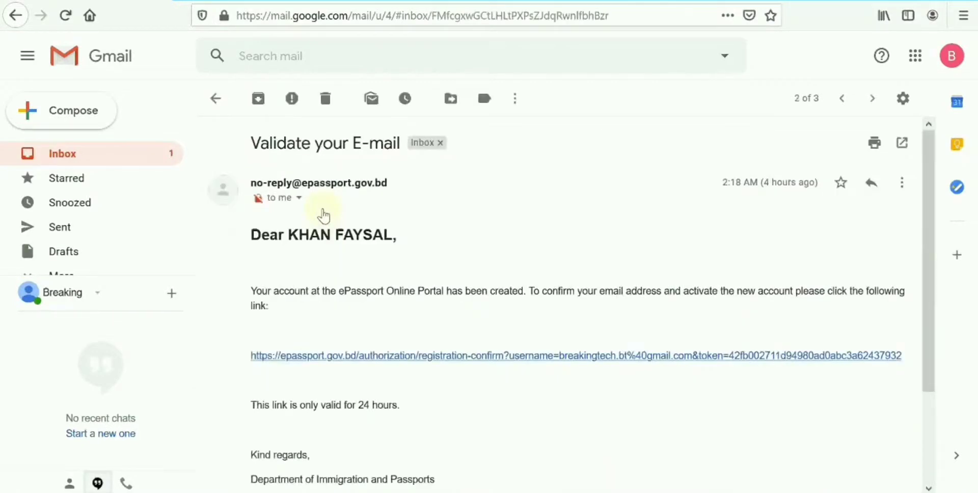
{"action": "scroll", "coordinate": [407, 262], "scroll_direction": "down", "scroll_amount": 3}
{"action": "scroll", "coordinate": [411, 267], "scroll_direction": "up", "scroll_amount": 2}
{"action": "scroll", "coordinate": [410, 267], "scroll_direction": "up", "scroll_amount": 1}
{"action": "scroll", "coordinate": [574, 295], "scroll_direction": "down", "scroll_amount": 3}
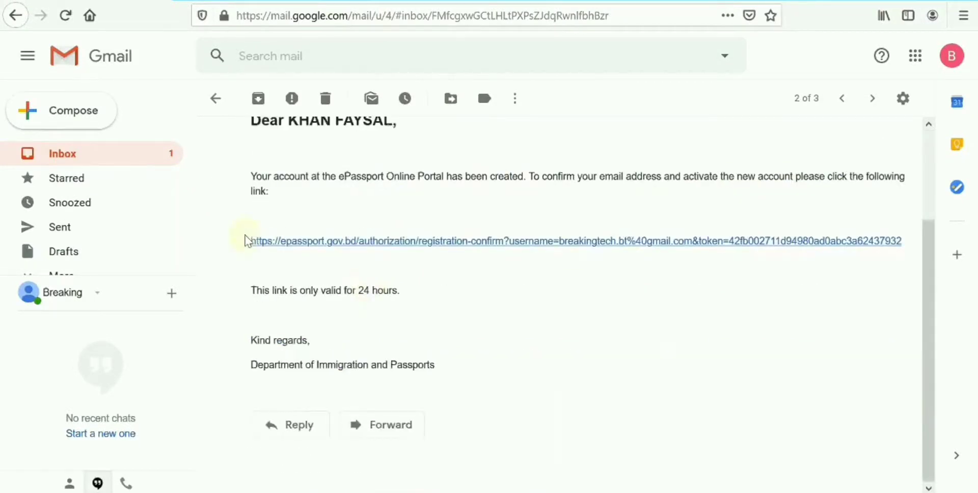
{"action": "left_click_drag", "start_coordinate": [247, 240], "coordinate": [255, 256]}
{"action": "left_click_drag", "start_coordinate": [315, 240], "coordinate": [218, 15]}
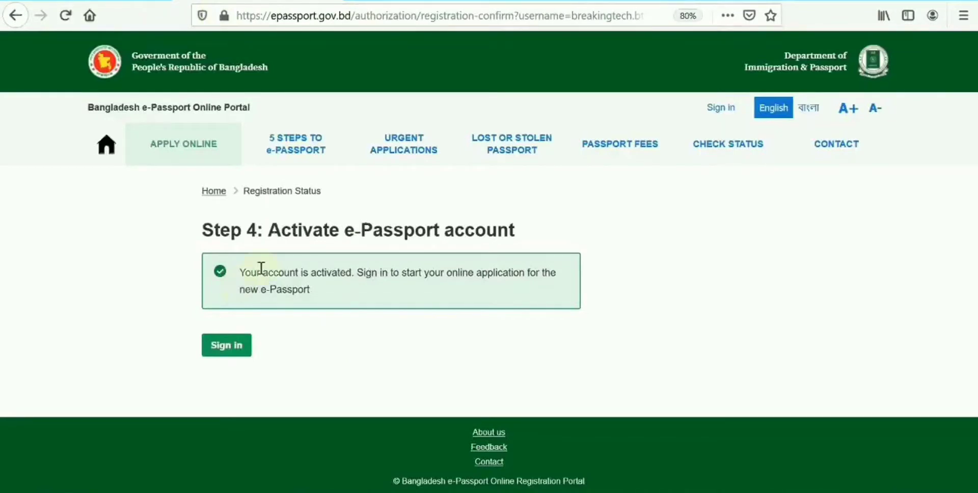
Sign in to the portal with the autofilled email and password.
{"action": "left_click", "coordinate": [227, 356]}
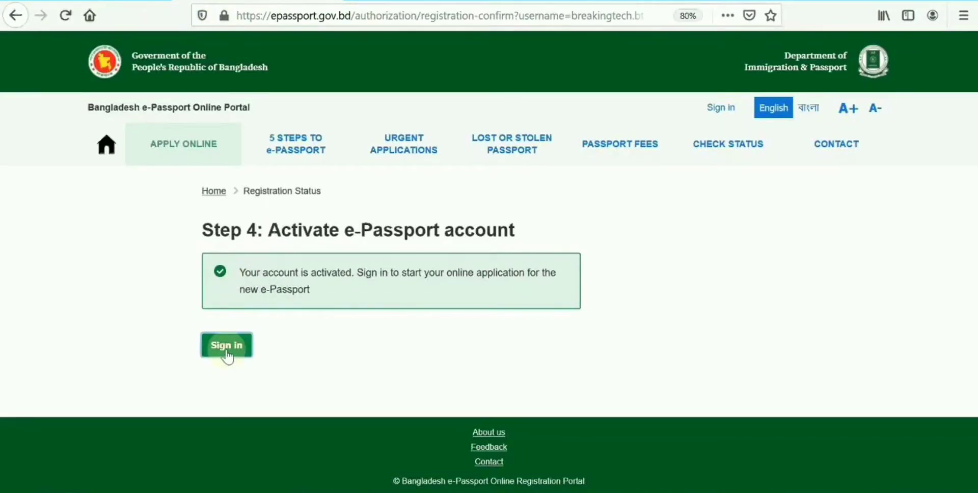
{"action": "scroll", "coordinate": [228, 371], "scroll_direction": "down", "scroll_amount": 2}
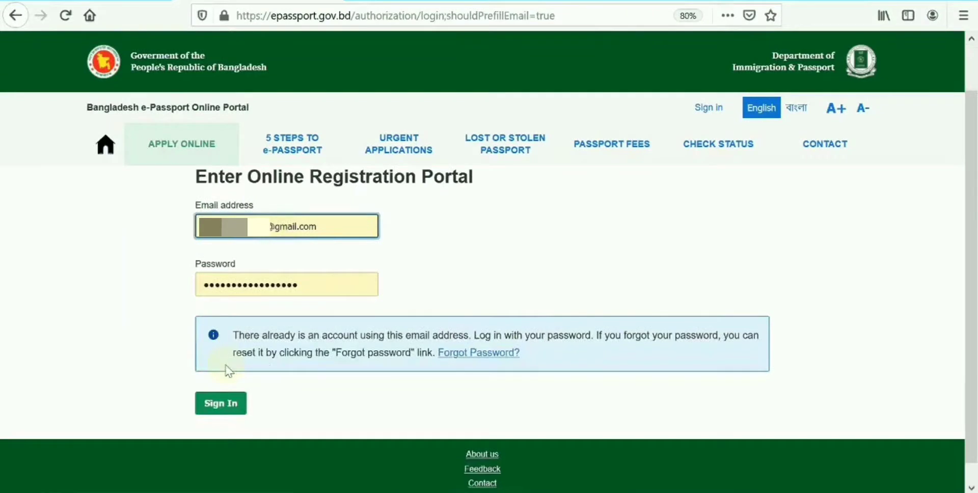
{"action": "left_click", "coordinate": [222, 407]}
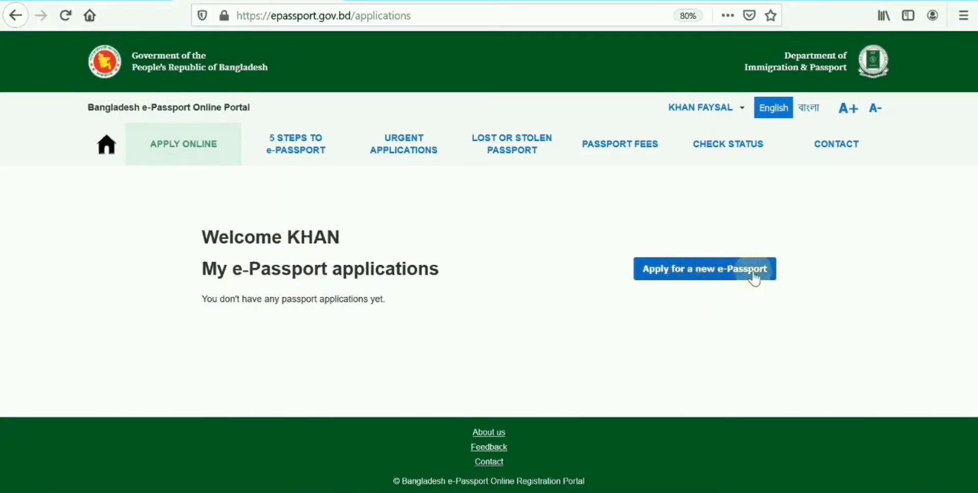
Start a new e-Passport application for yourself with gender MALE.
{"action": "left_click", "coordinate": [738, 280]}
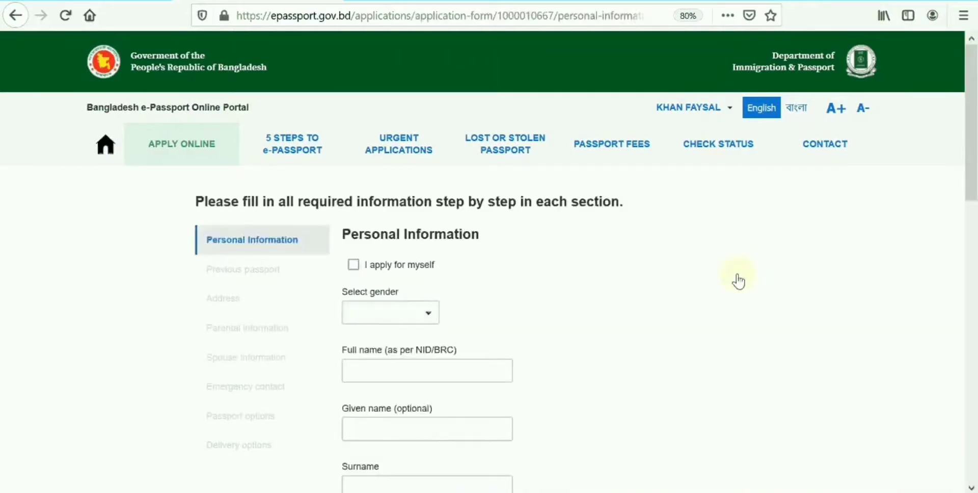
{"action": "left_click", "coordinate": [355, 265]}
{"action": "left_click", "coordinate": [428, 315]}
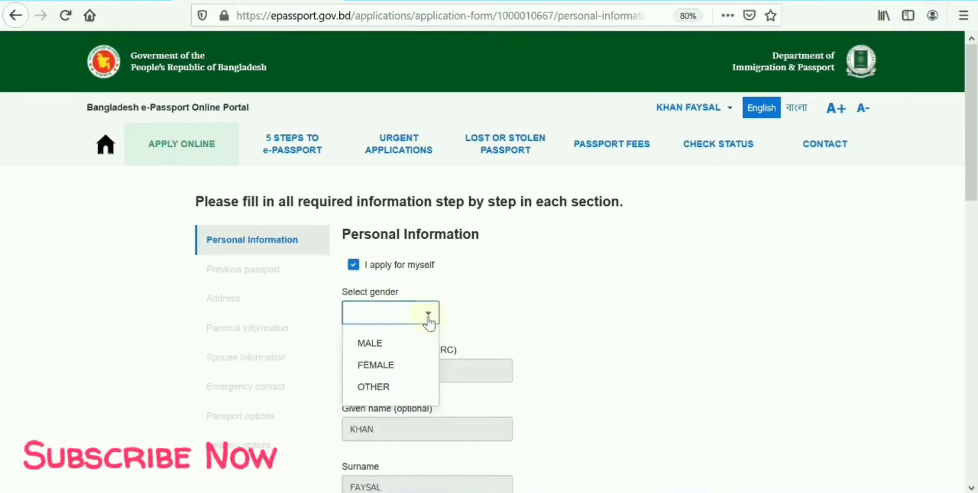
{"action": "left_click", "coordinate": [370, 343]}
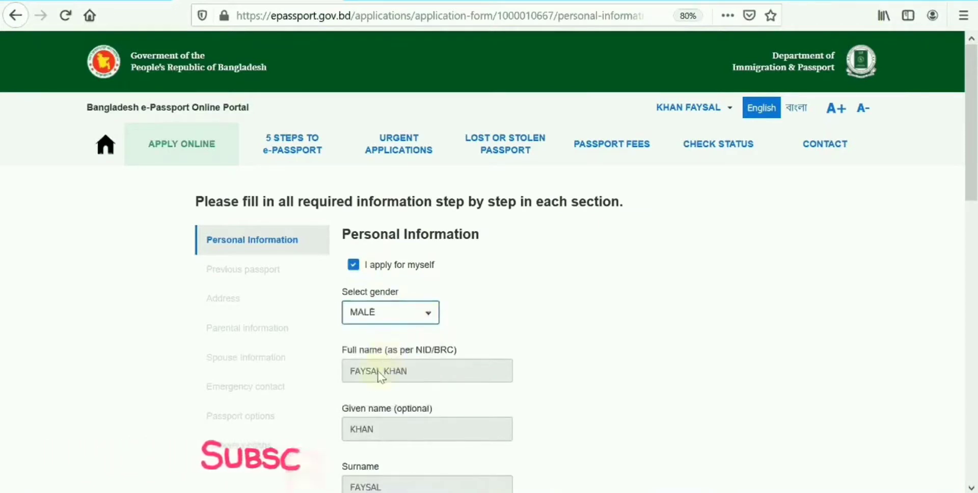
Set the profession to PRIVATE SERVICE.
{"action": "scroll", "coordinate": [395, 381], "scroll_direction": "down", "scroll_amount": 4}
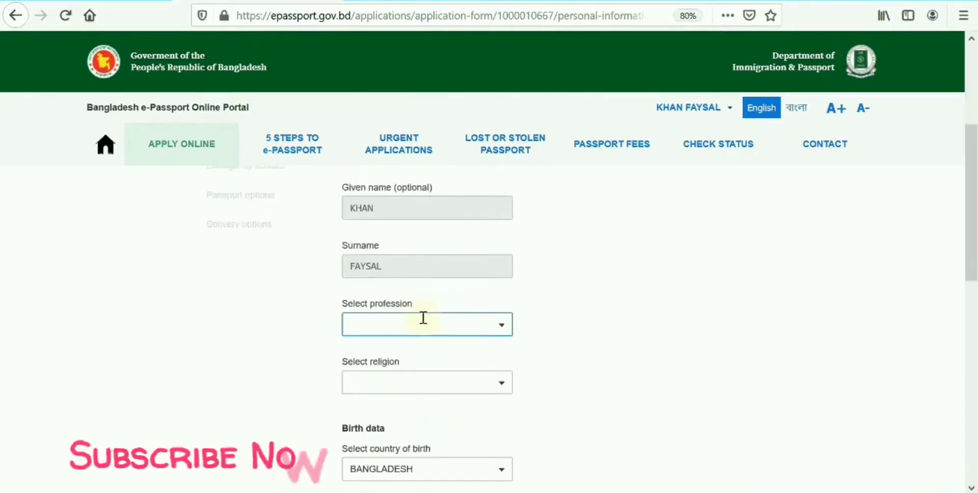
{"action": "left_click", "coordinate": [424, 317]}
{"action": "type", "text": "D"}
{"action": "type", "text": "M"}
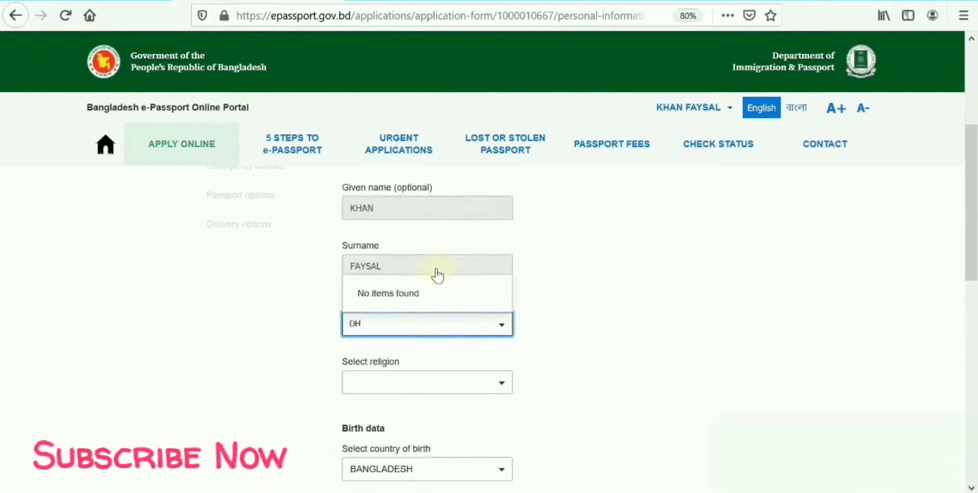
{"action": "key", "text": "BackSpace"}
{"action": "key", "text": "BackSpace"}
{"action": "left_click", "coordinate": [246, 325]}
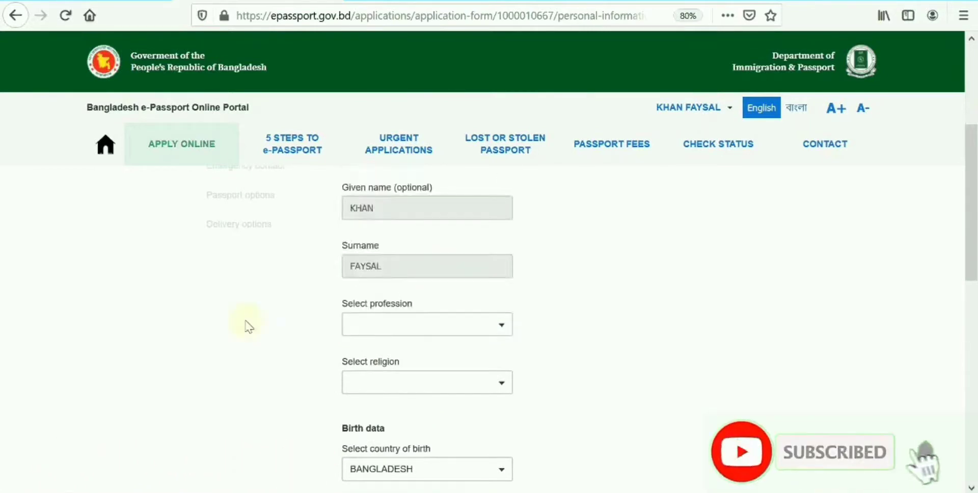
{"action": "left_click", "coordinate": [400, 326]}
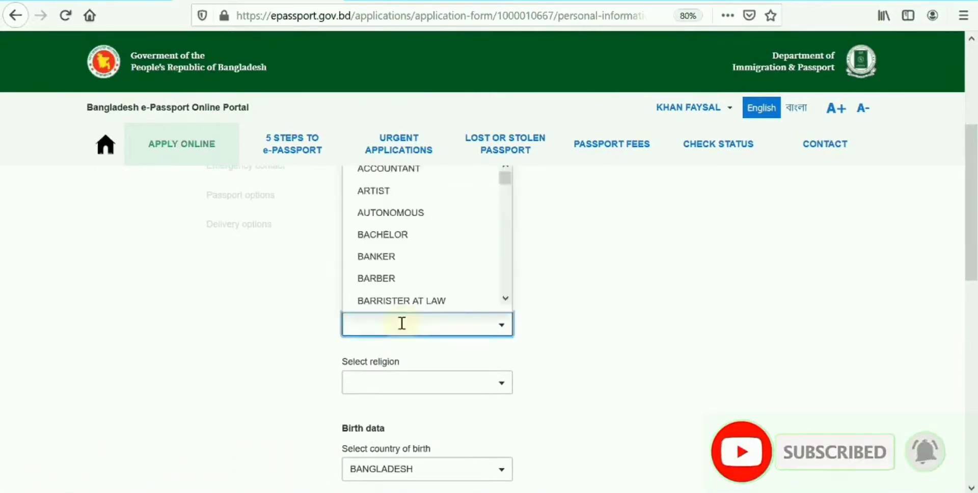
{"action": "type", "text": "PRIV"}
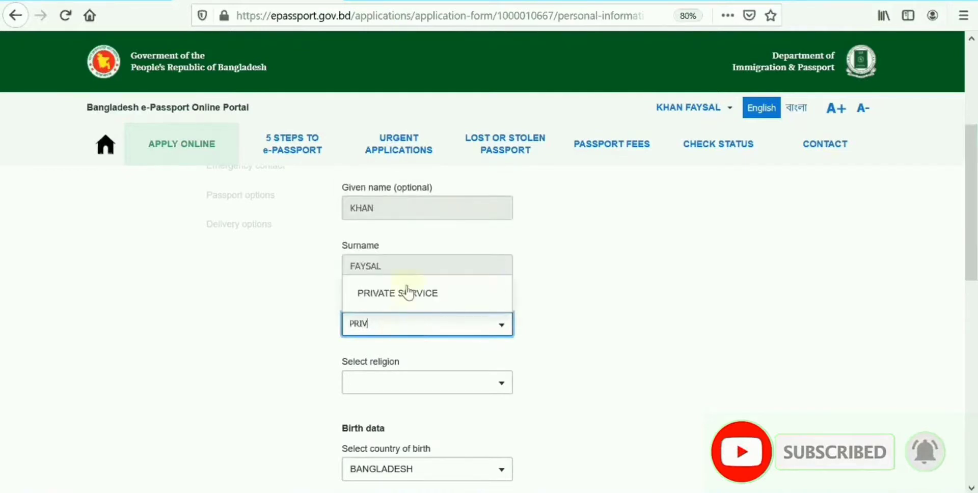
{"action": "left_click", "coordinate": [406, 291]}
Set religion to ISLAM, dismissing the Java update notification.
{"action": "scroll", "coordinate": [404, 286], "scroll_direction": "down", "scroll_amount": 3}
{"action": "scroll", "coordinate": [396, 306], "scroll_direction": "up", "scroll_amount": 1}
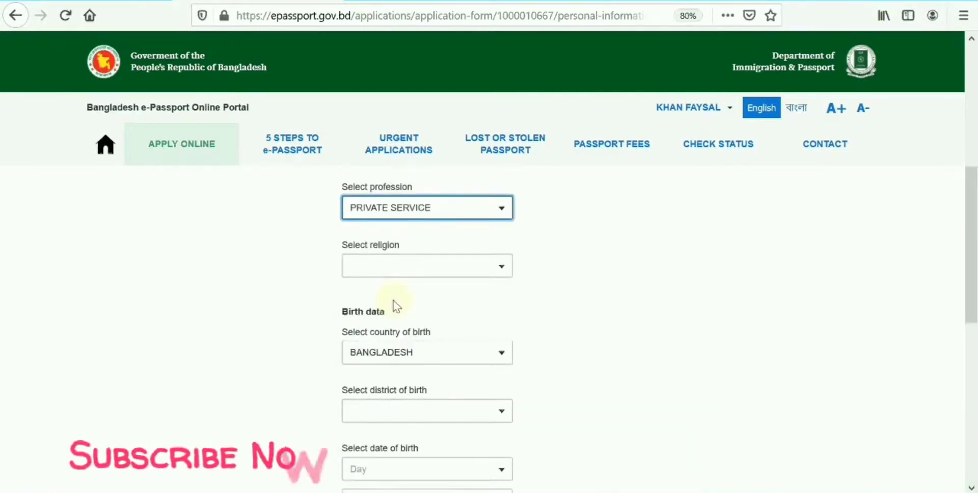
{"action": "left_click", "coordinate": [411, 270]}
{"action": "left_click", "coordinate": [950, 390]}
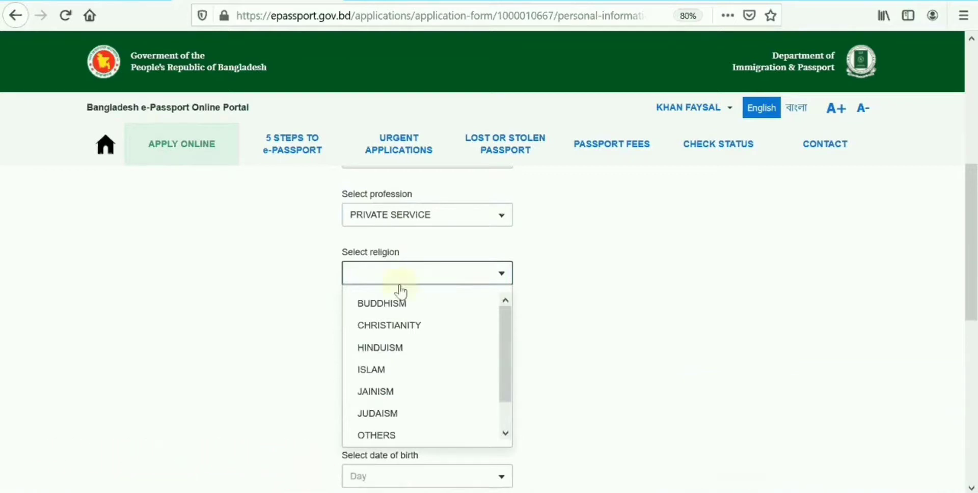
{"action": "left_click", "coordinate": [371, 370]}
Set the district of birth to DHAKA.
{"action": "scroll", "coordinate": [373, 369], "scroll_direction": "down", "scroll_amount": 3}
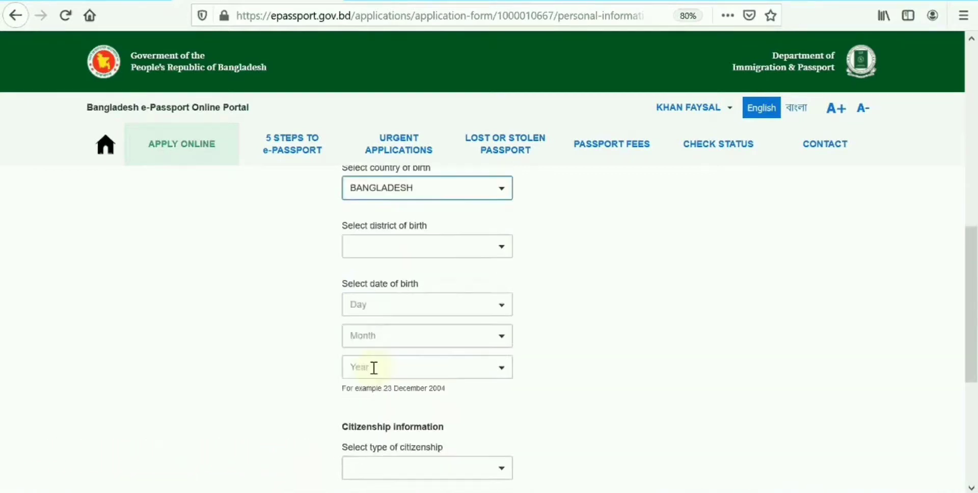
{"action": "left_click", "coordinate": [399, 188]}
{"action": "scroll", "coordinate": [556, 214], "scroll_direction": "up", "scroll_amount": 1}
{"action": "left_click", "coordinate": [408, 308]}
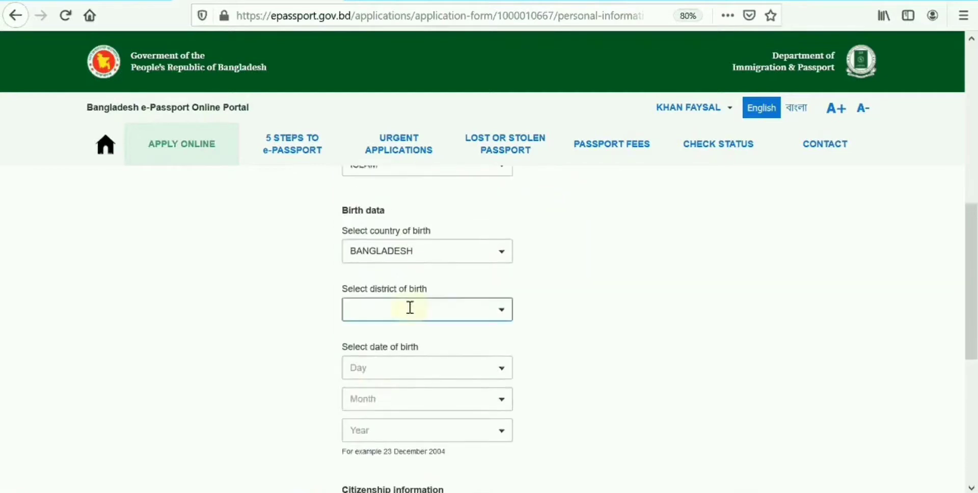
{"action": "type", "text": "DHA"}
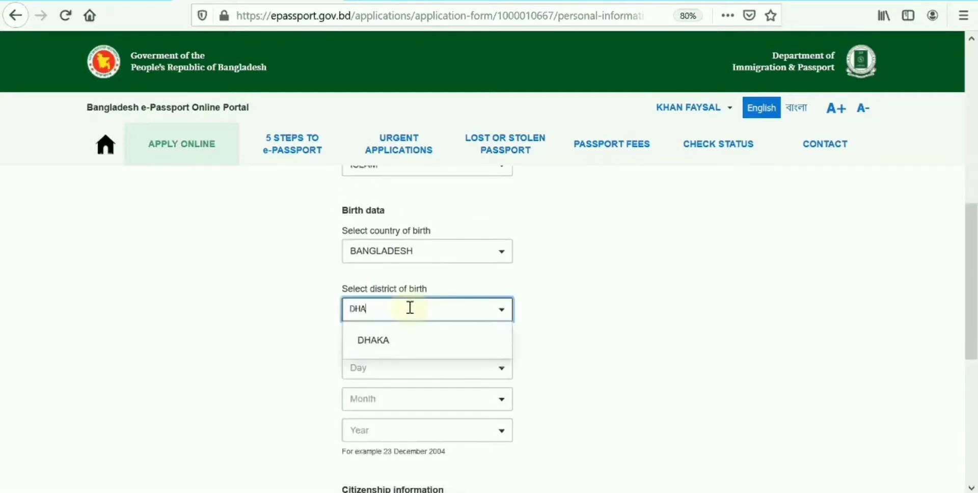
{"action": "left_click", "coordinate": [373, 338]}
Set the date of birth to 1 JANUARY and choose the birth year.
{"action": "scroll", "coordinate": [375, 334], "scroll_direction": "down", "scroll_amount": 1}
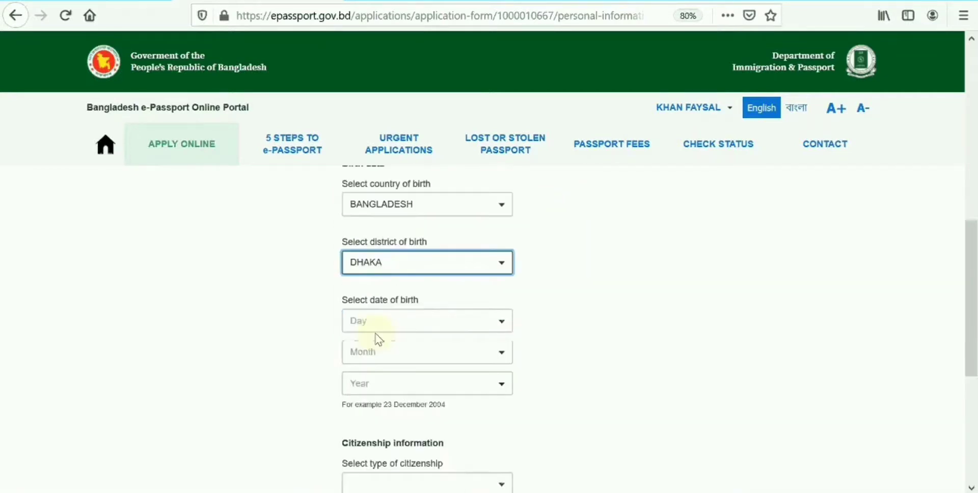
{"action": "left_click", "coordinate": [399, 313]}
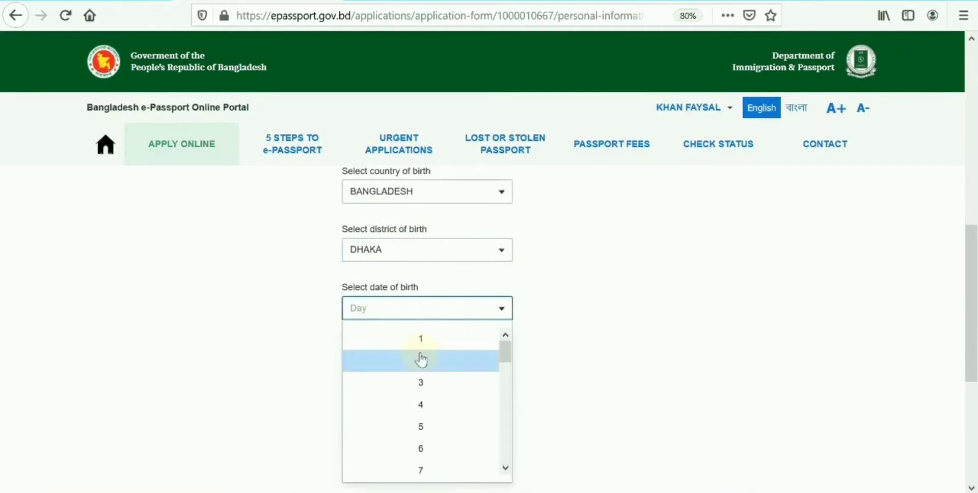
{"action": "left_click", "coordinate": [425, 340]}
{"action": "left_click", "coordinate": [411, 317]}
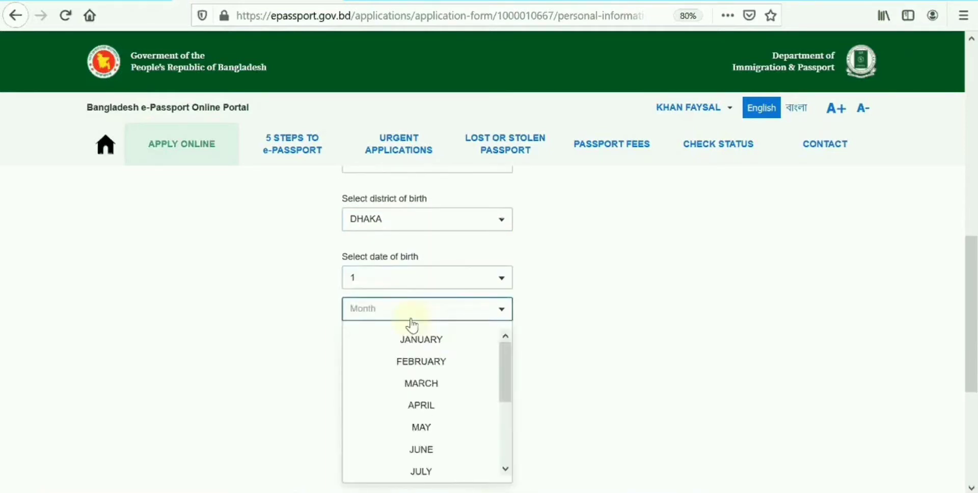
{"action": "left_click", "coordinate": [422, 339]}
{"action": "left_click", "coordinate": [411, 342]}
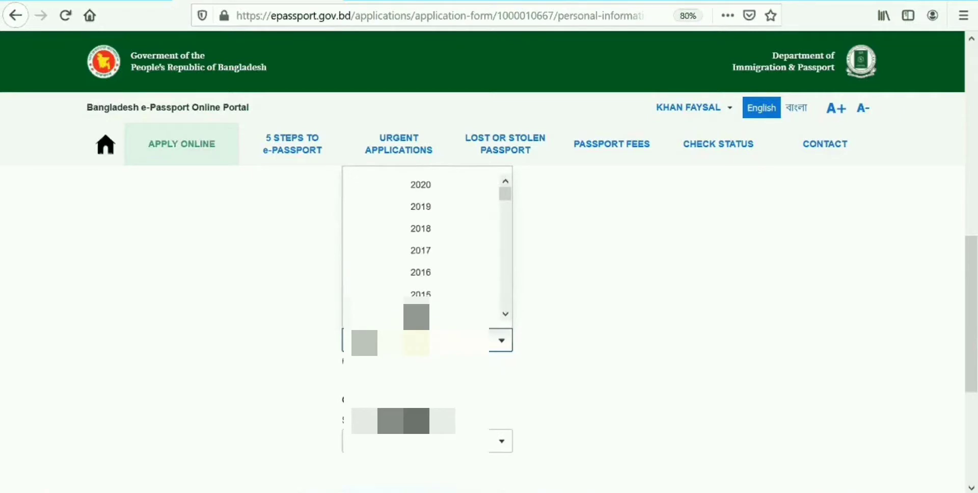
{"action": "scroll", "coordinate": [429, 222], "scroll_direction": "up", "scroll_amount": 4}
{"action": "scroll", "coordinate": [430, 222], "scroll_direction": "down", "scroll_amount": 2}
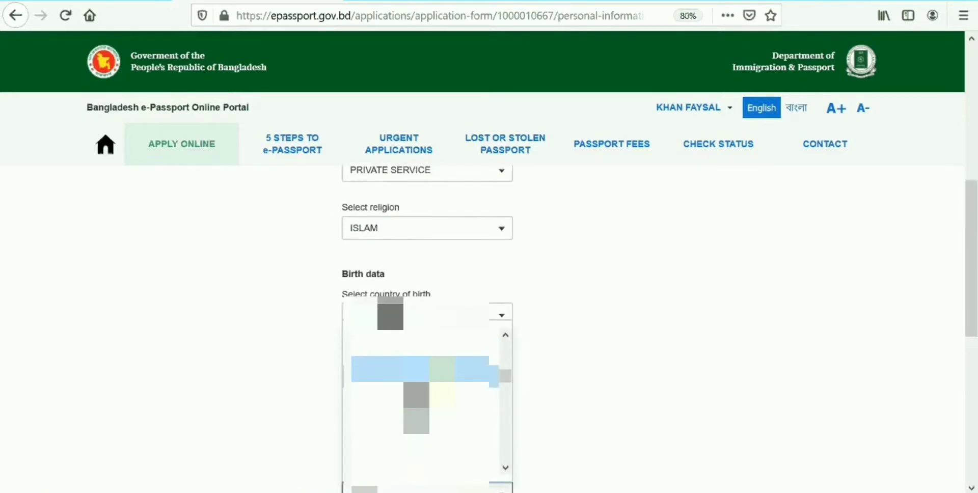
{"action": "scroll", "coordinate": [427, 306], "scroll_direction": "down", "scroll_amount": 4}
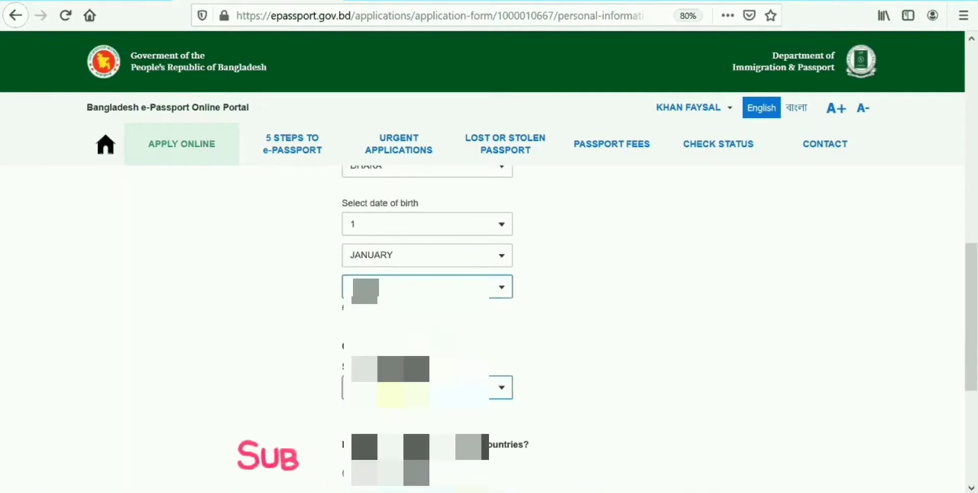
Choose BY BIRTH citizenship, no other passports, enter the national ID number, and save.
{"action": "left_click", "coordinate": [389, 249]}
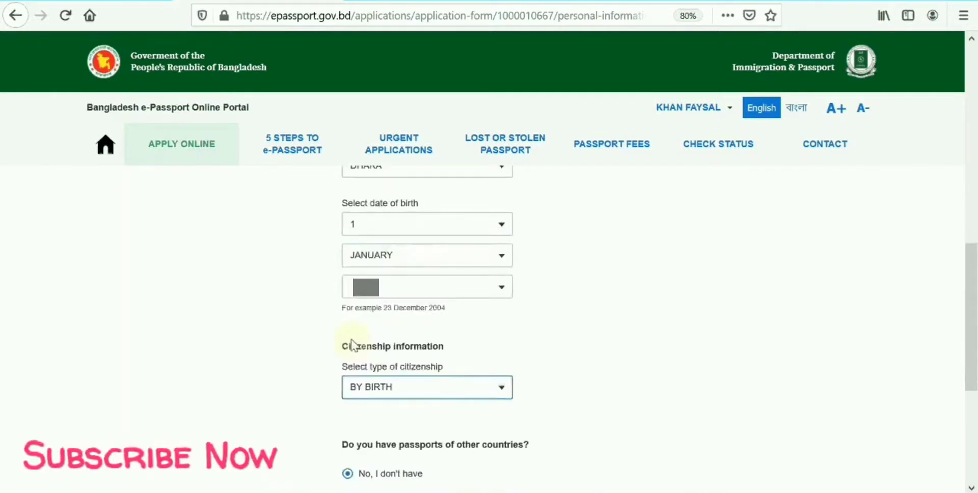
{"action": "scroll", "coordinate": [412, 384], "scroll_direction": "down", "scroll_amount": 4}
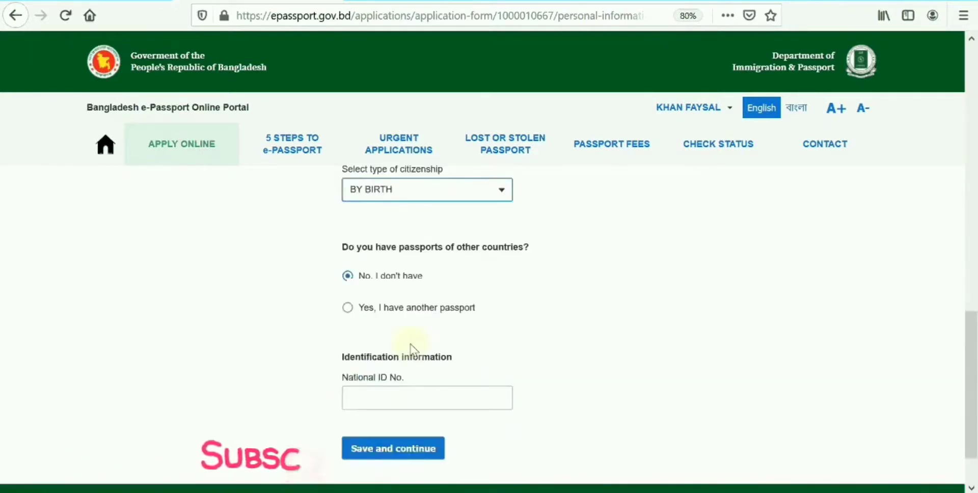
{"action": "left_click", "coordinate": [347, 276]}
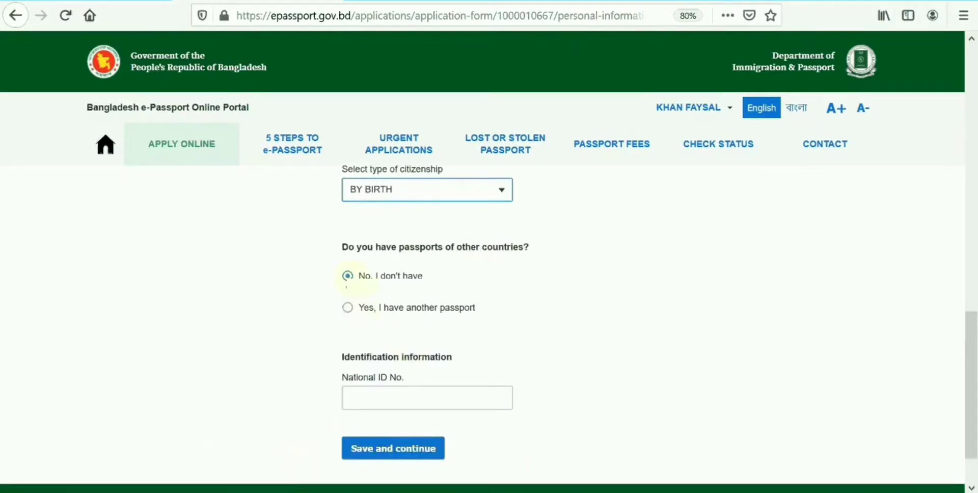
{"action": "scroll", "coordinate": [352, 280], "scroll_direction": "down", "scroll_amount": 1}
{"action": "left_click", "coordinate": [366, 332]}
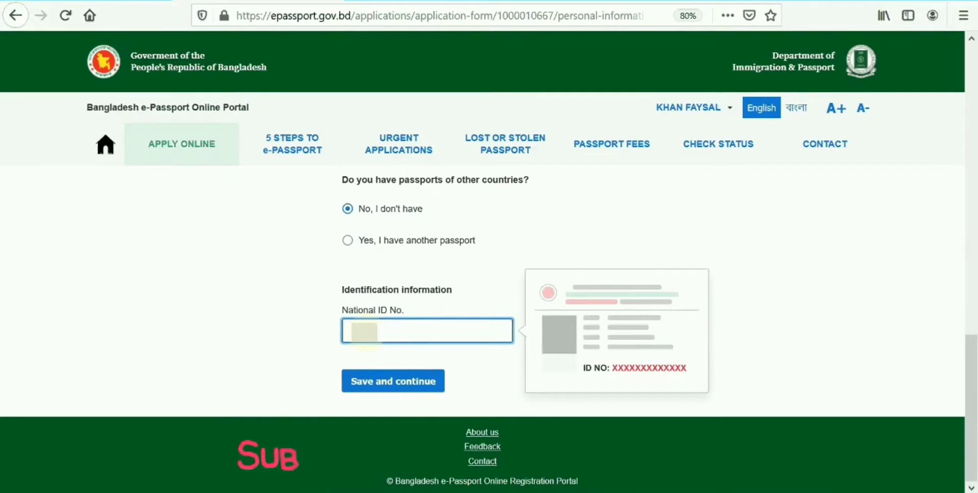
{"action": "type", "text": "12345"}
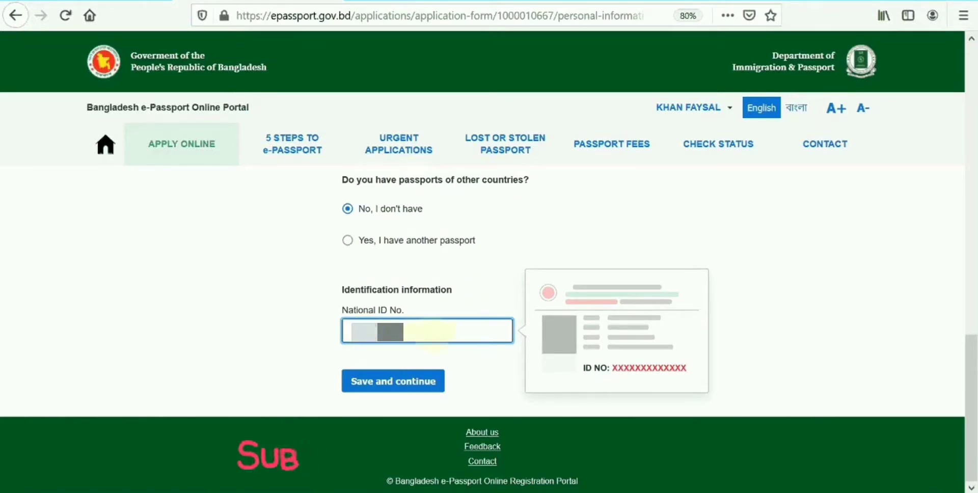
{"action": "left_click", "coordinate": [594, 255]}
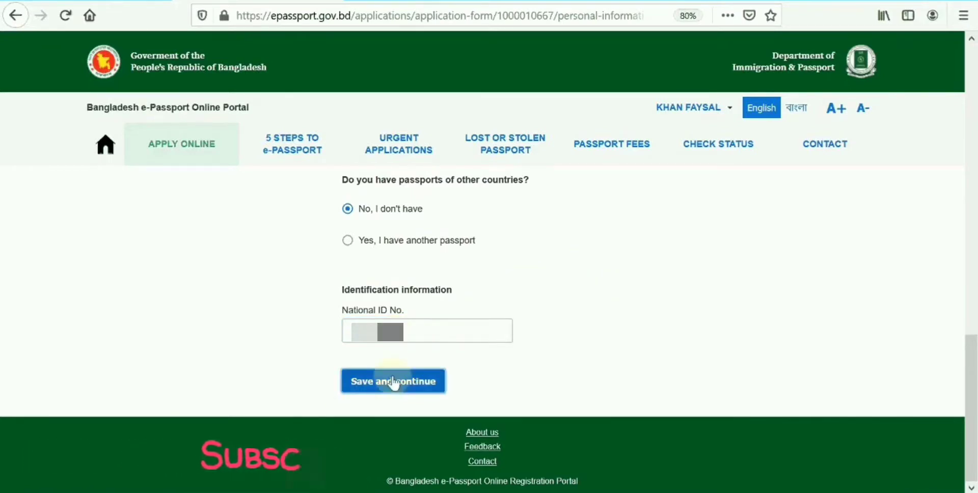
{"action": "left_click", "coordinate": [394, 381]}
Select 'No, I don't have any previous passport' and save to reach Address.
{"action": "scroll", "coordinate": [426, 371], "scroll_direction": "down", "scroll_amount": 1}
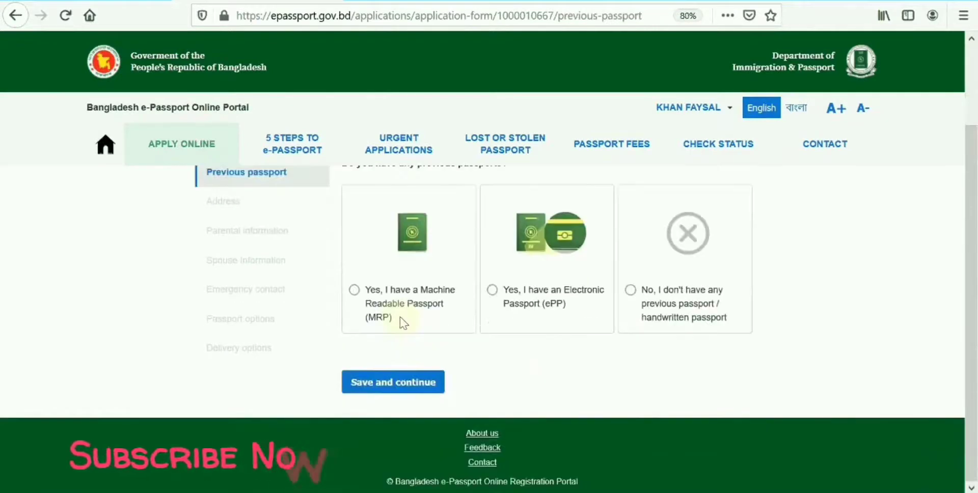
{"action": "scroll", "coordinate": [404, 323], "scroll_direction": "up", "scroll_amount": 2}
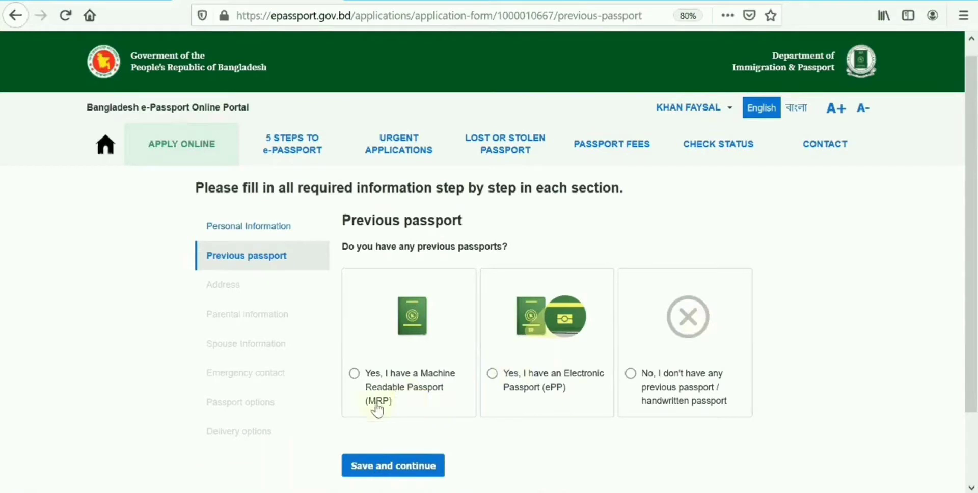
{"action": "left_click", "coordinate": [689, 358]}
{"action": "scroll", "coordinate": [457, 407], "scroll_direction": "down", "scroll_amount": 1}
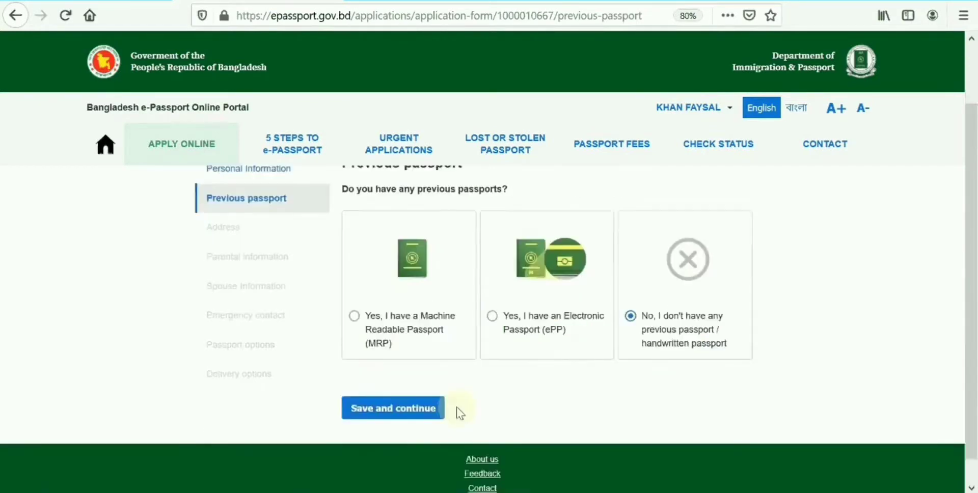
{"action": "left_click", "coordinate": [383, 410]}
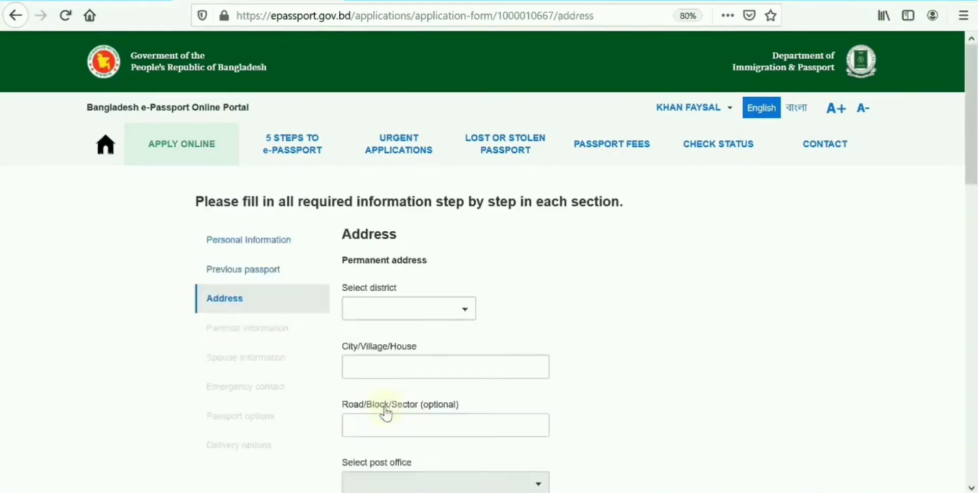
Set permanent address district DHAKA, city KAMARPARA and road UTTARA 10.
{"action": "scroll", "coordinate": [372, 272], "scroll_direction": "down", "scroll_amount": 1}
{"action": "left_click", "coordinate": [381, 257]}
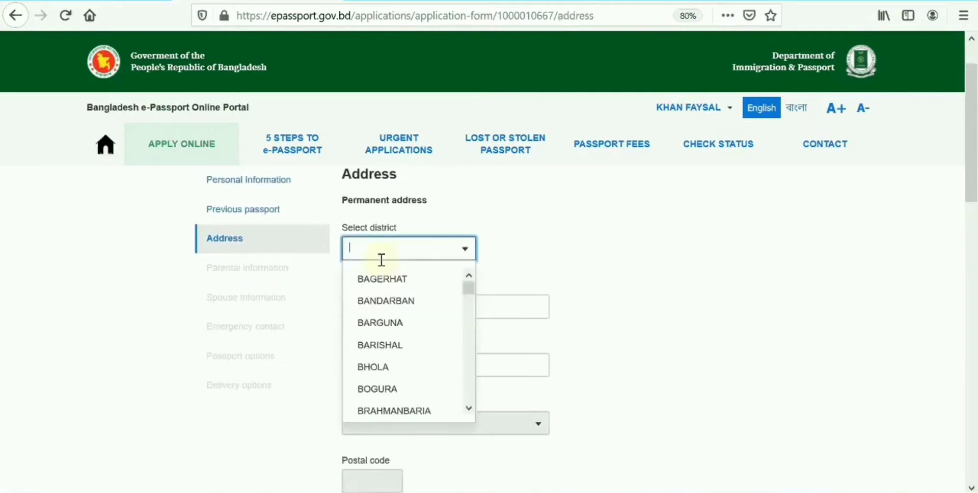
{"action": "type", "text": "DHA"}
{"action": "left_click", "coordinate": [382, 293]}
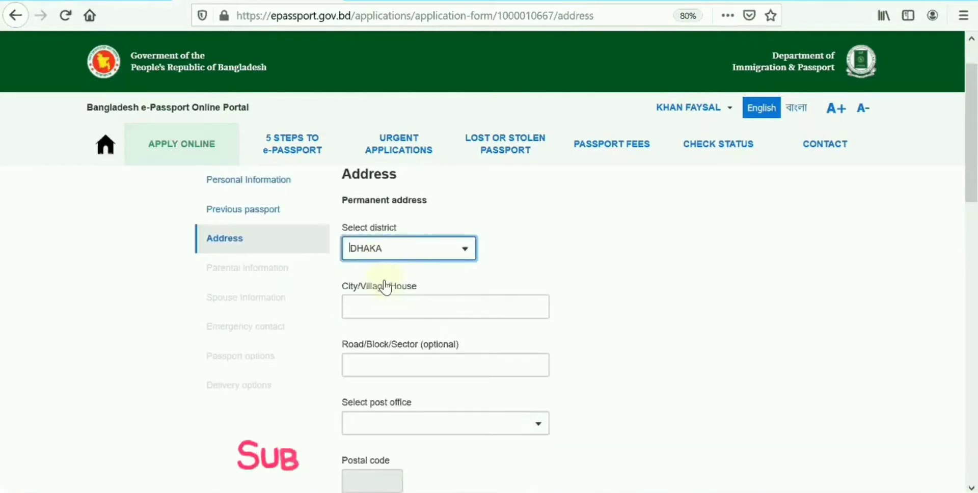
{"action": "left_click", "coordinate": [391, 308]}
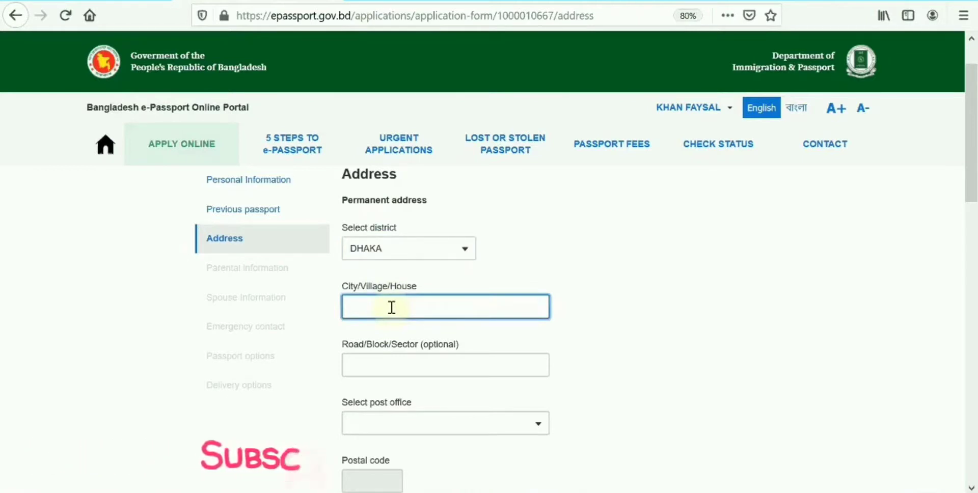
{"action": "type", "text": "U"}
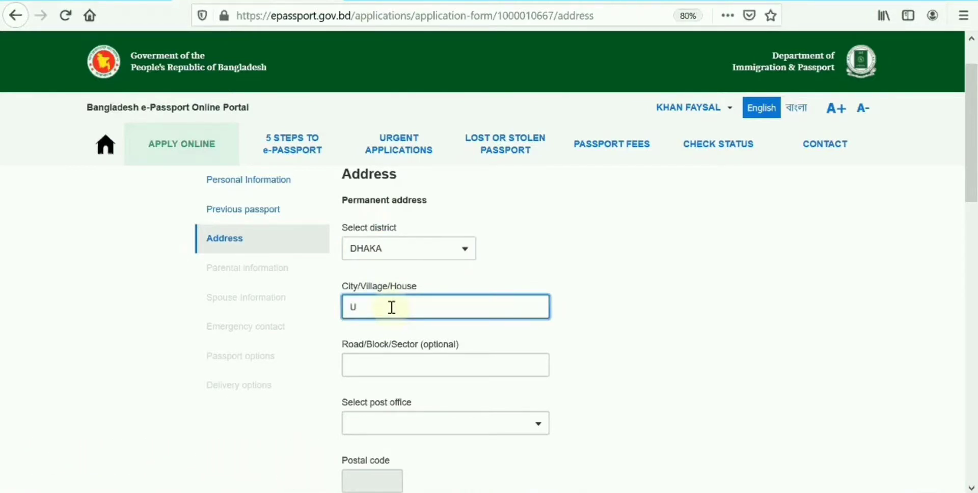
{"action": "key", "text": "BackSpace"}
{"action": "type", "text": "AMARPARA"}
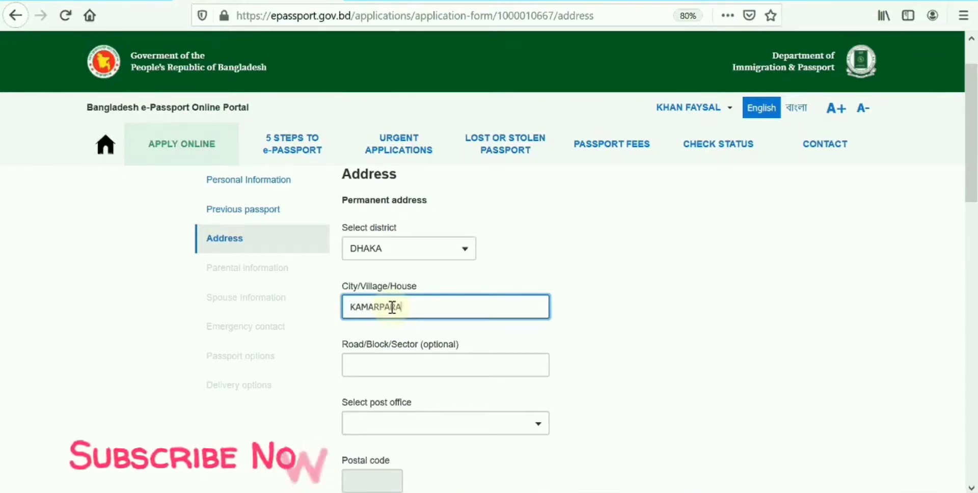
{"action": "scroll", "coordinate": [385, 304], "scroll_direction": "down", "scroll_amount": 1}
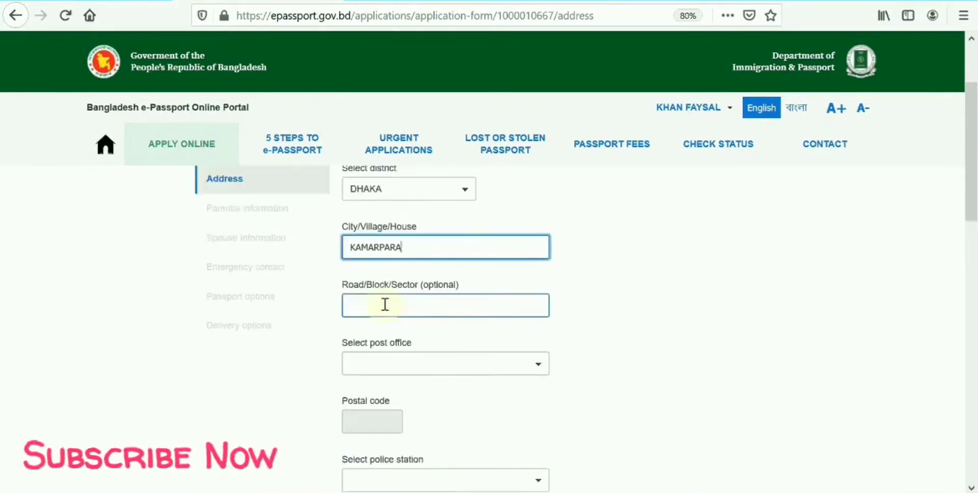
{"action": "left_click", "coordinate": [385, 304]}
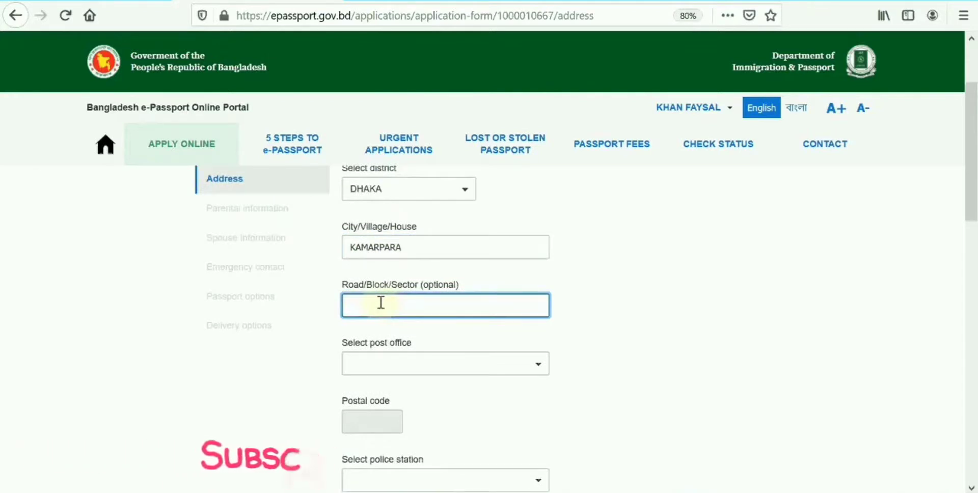
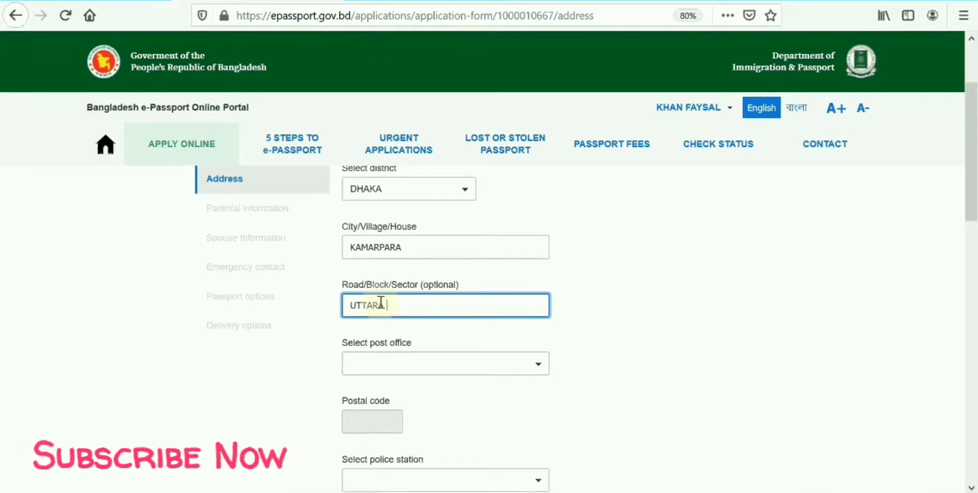
Choose post office AJAMPUR - 1230 and police station TURAG.
{"action": "scroll", "coordinate": [385, 286], "scroll_direction": "down", "scroll_amount": 2}
{"action": "left_click", "coordinate": [387, 247]}
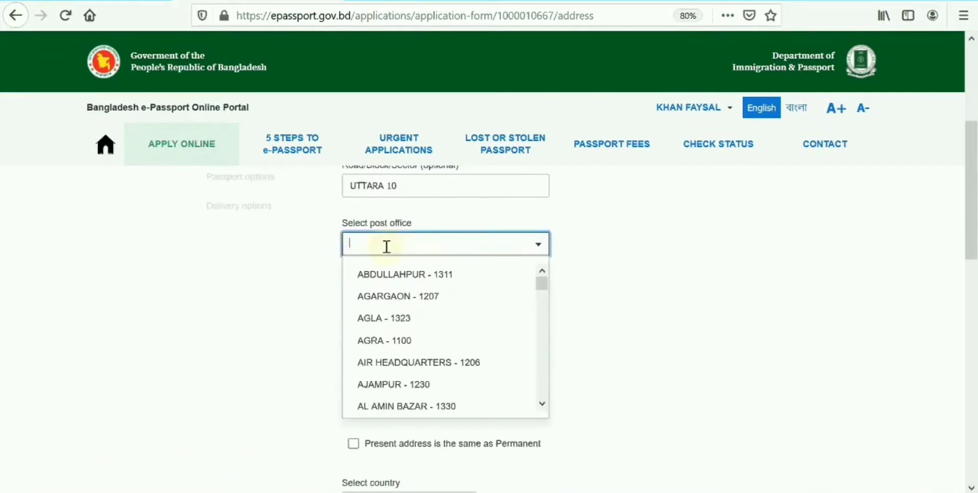
{"action": "left_click", "coordinate": [391, 383]}
{"action": "left_click", "coordinate": [380, 364]}
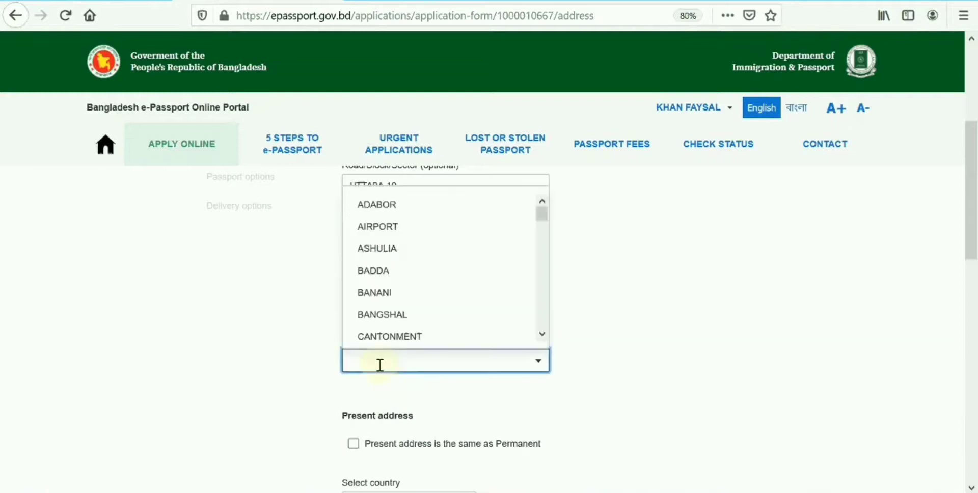
{"action": "left_click", "coordinate": [379, 365]}
{"action": "left_click", "coordinate": [360, 367]}
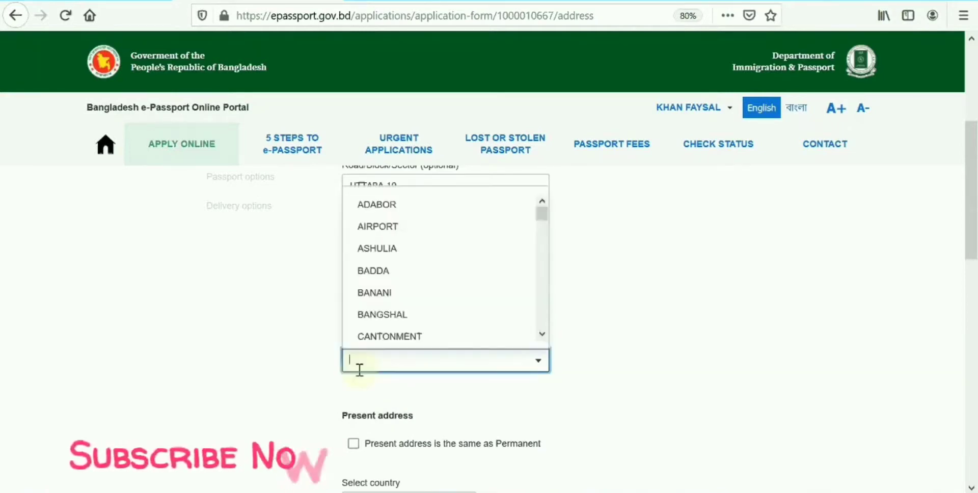
{"action": "left_click", "coordinate": [648, 269]}
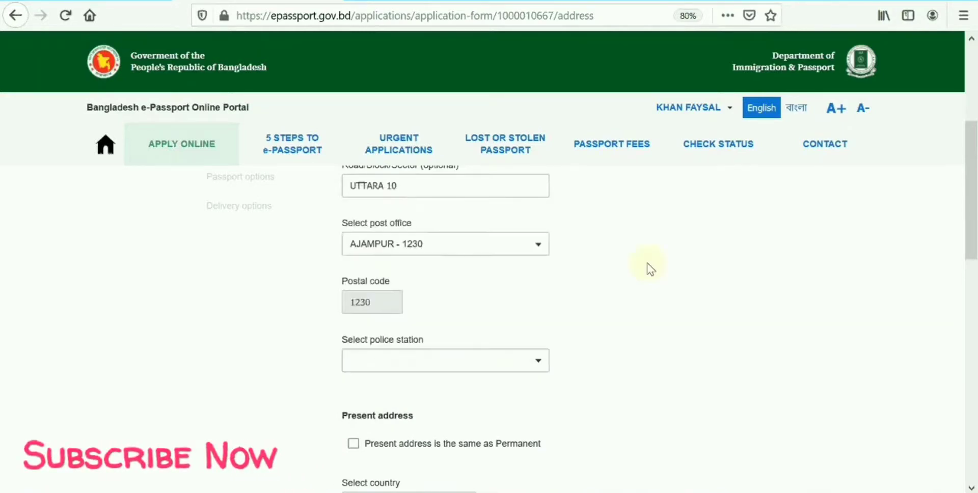
{"action": "left_click", "coordinate": [405, 366]}
{"action": "type", "text": "TURA"}
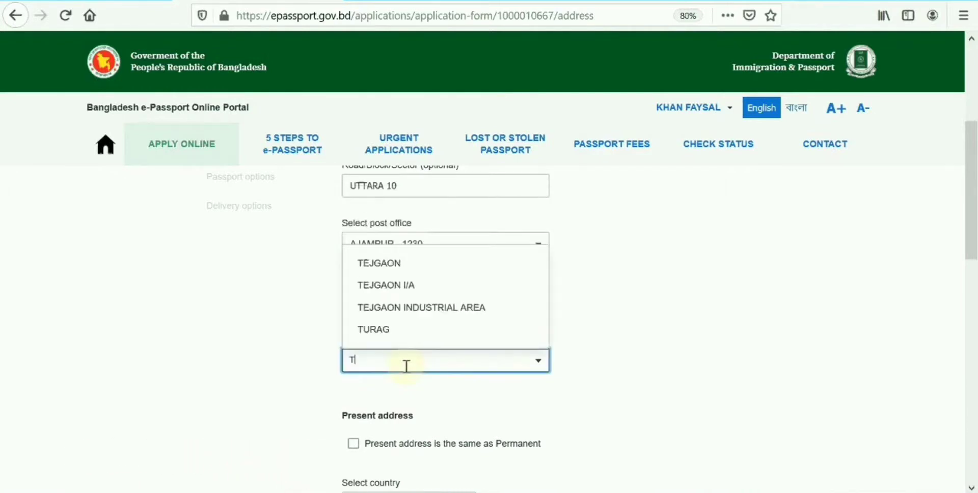
{"action": "left_click", "coordinate": [400, 332]}
{"action": "scroll", "coordinate": [367, 363], "scroll_direction": "down", "scroll_amount": 3}
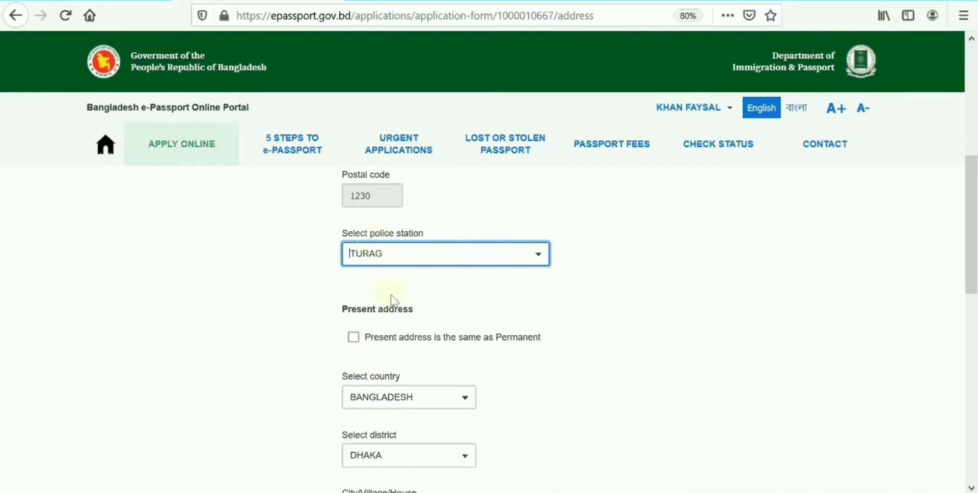
{"action": "scroll", "coordinate": [390, 398], "scroll_direction": "down", "scroll_amount": 3}
Zoom the page out and mark the present address as the same as permanent.
{"action": "key", "text": "ctrl+minus"}
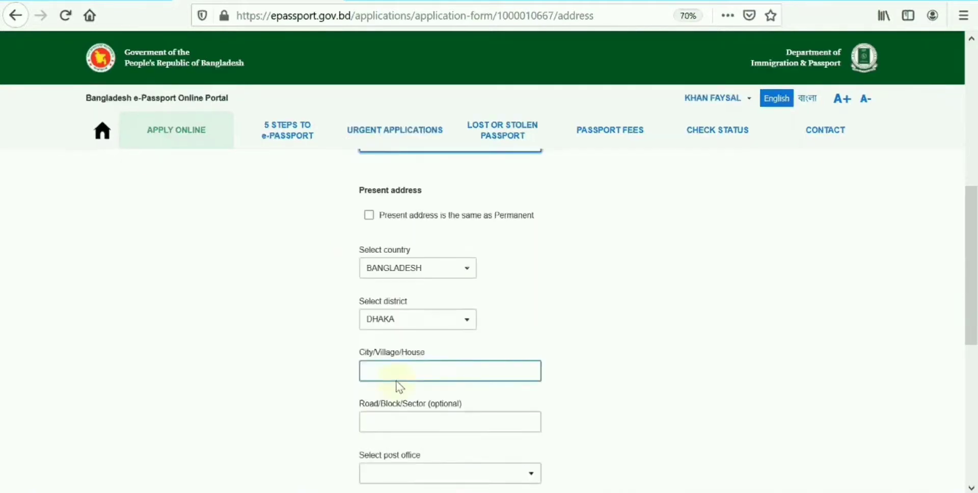
{"action": "scroll", "coordinate": [398, 386], "scroll_direction": "down", "scroll_amount": 1}
{"action": "scroll", "coordinate": [408, 392], "scroll_direction": "up", "scroll_amount": 1}
{"action": "scroll", "coordinate": [425, 402], "scroll_direction": "down", "scroll_amount": 6}
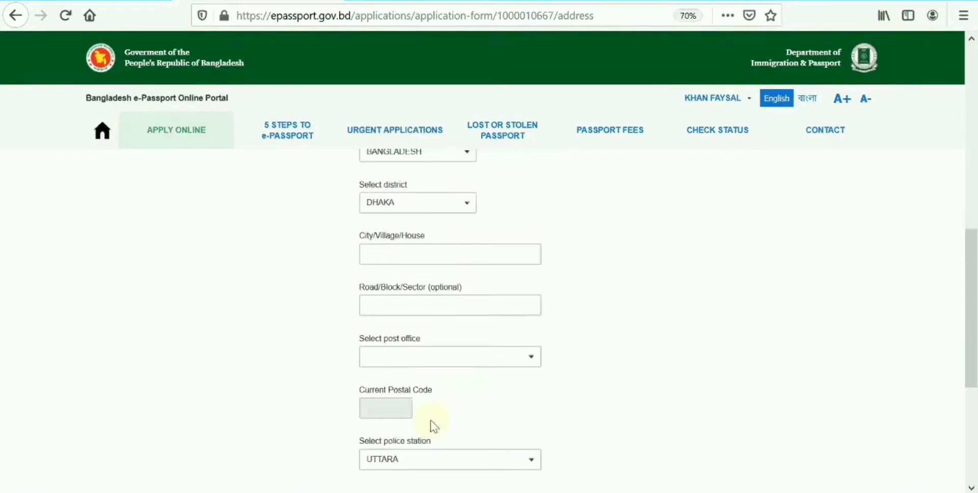
{"action": "left_click", "coordinate": [415, 260]}
{"action": "scroll", "coordinate": [643, 282], "scroll_direction": "up", "scroll_amount": 6}
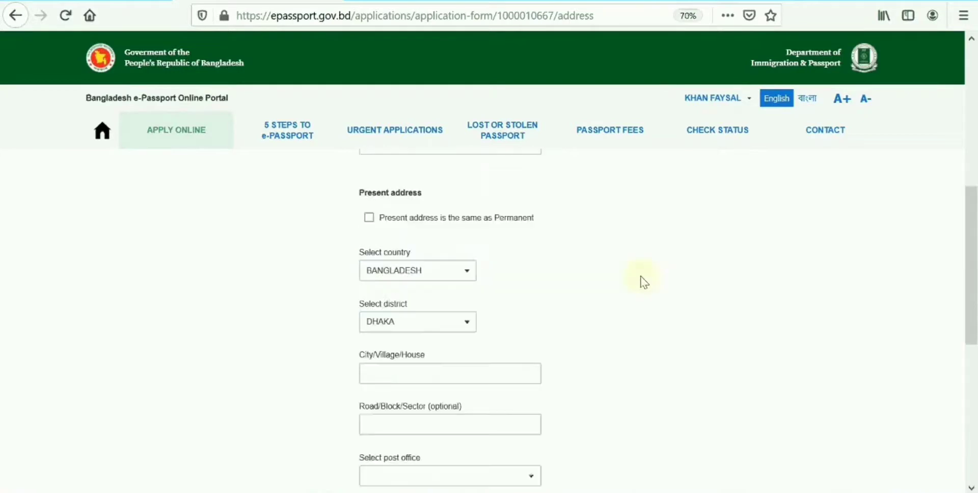
{"action": "left_click", "coordinate": [369, 218]}
Review the rest of the address form and save the Address step.
{"action": "scroll", "coordinate": [498, 288], "scroll_direction": "down", "scroll_amount": 4}
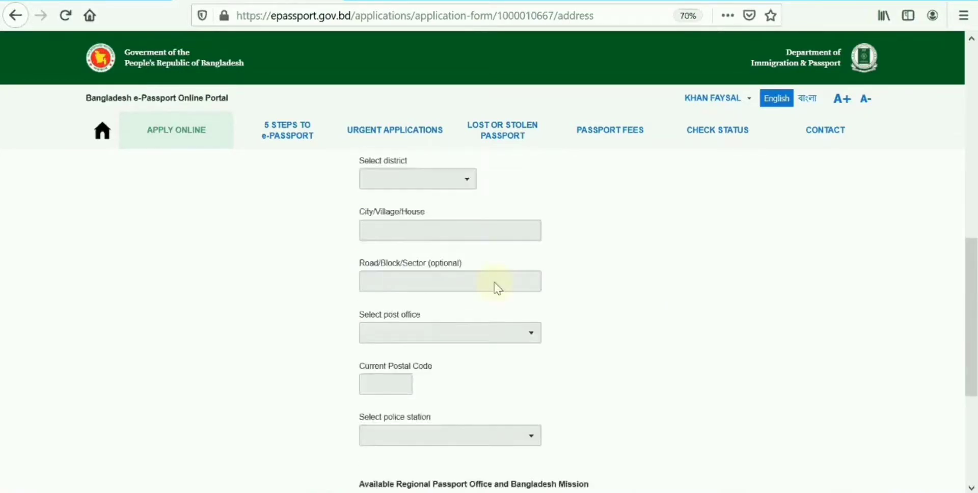
{"action": "scroll", "coordinate": [498, 288], "scroll_direction": "down", "scroll_amount": 4}
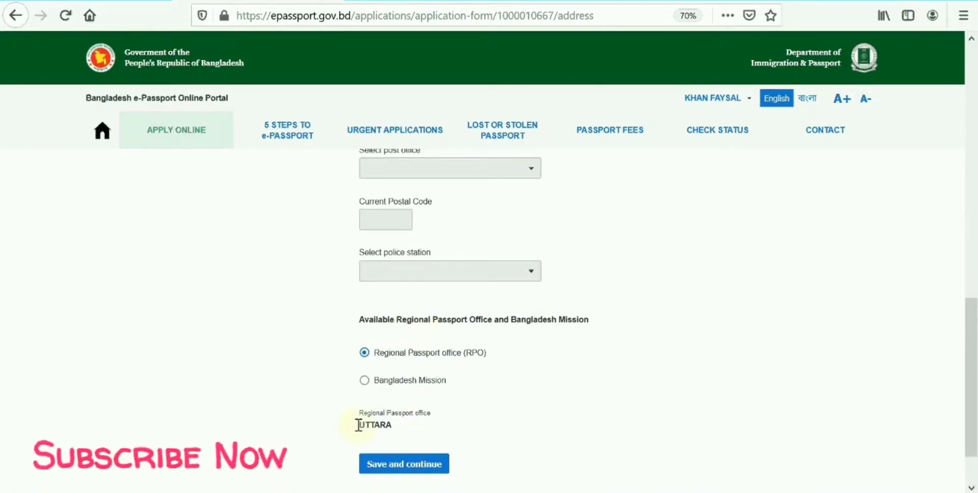
{"action": "scroll", "coordinate": [423, 199], "scroll_direction": "up", "scroll_amount": 5}
{"action": "scroll", "coordinate": [443, 216], "scroll_direction": "up", "scroll_amount": 3}
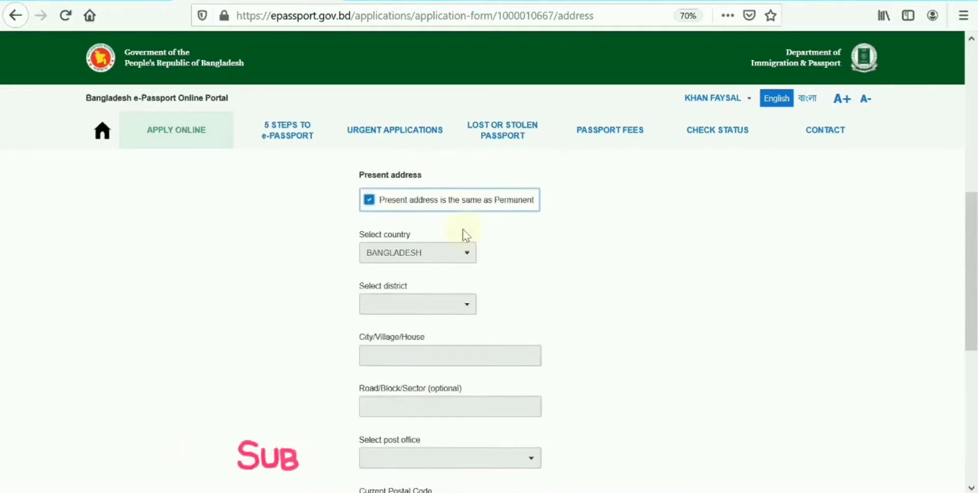
{"action": "scroll", "coordinate": [456, 249], "scroll_direction": "up", "scroll_amount": 6}
{"action": "scroll", "coordinate": [451, 266], "scroll_direction": "down", "scroll_amount": 15}
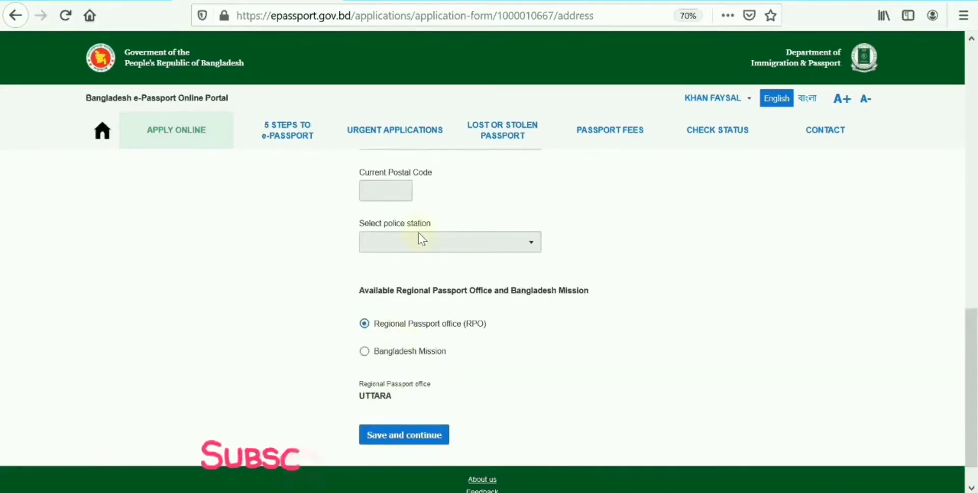
{"action": "left_click", "coordinate": [393, 451]}
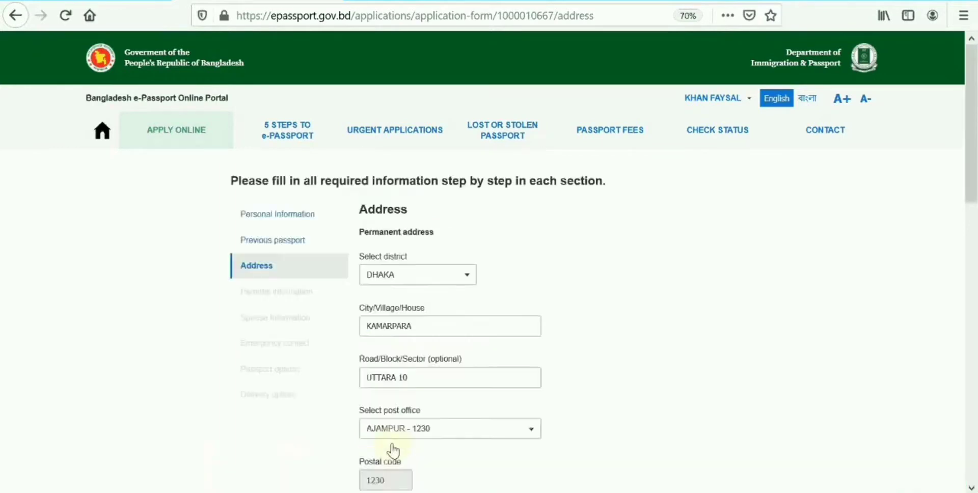
{"action": "left_click", "coordinate": [389, 274]}
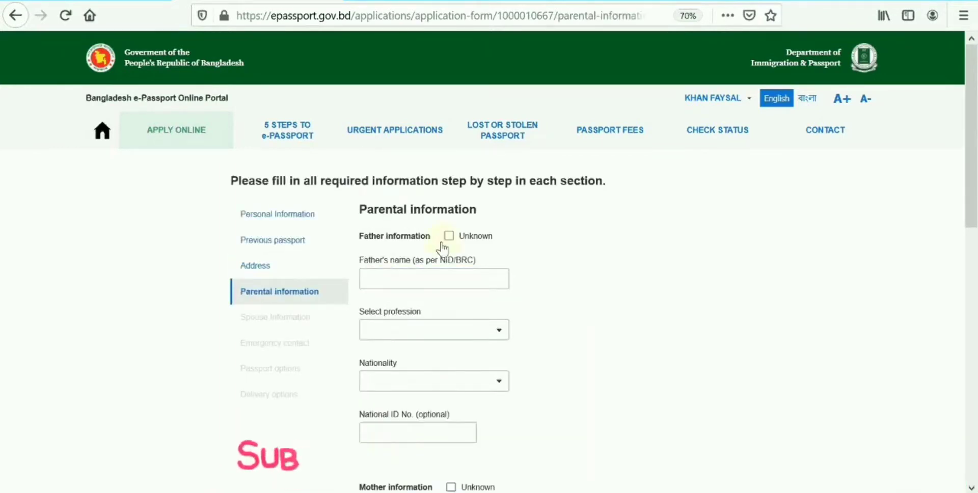
Enter the father's name, with profession BUSINESS and nationality BANGLADESHI.
{"action": "left_click", "coordinate": [411, 277]}
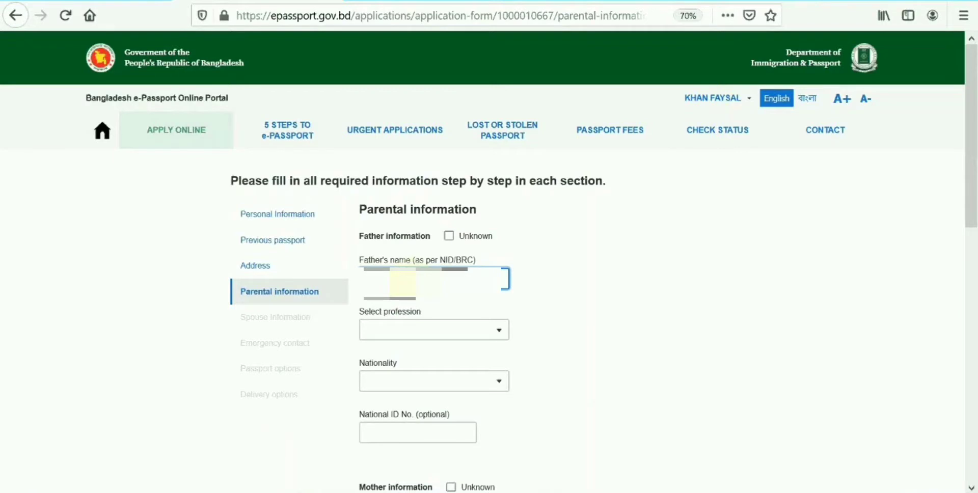
{"action": "left_click", "coordinate": [407, 331]}
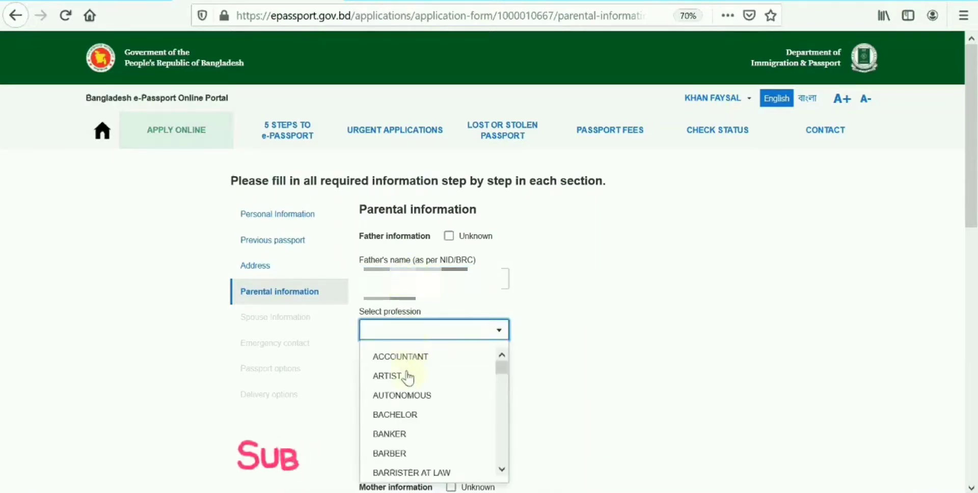
{"action": "scroll", "coordinate": [409, 378], "scroll_direction": "down", "scroll_amount": 1}
{"action": "type", "text": "BUS"}
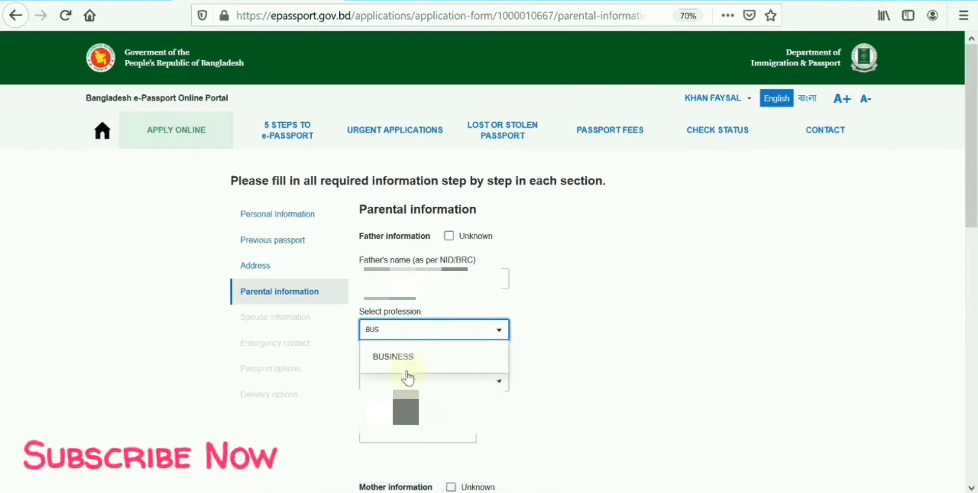
{"action": "left_click", "coordinate": [407, 360]}
{"action": "left_click", "coordinate": [403, 383]}
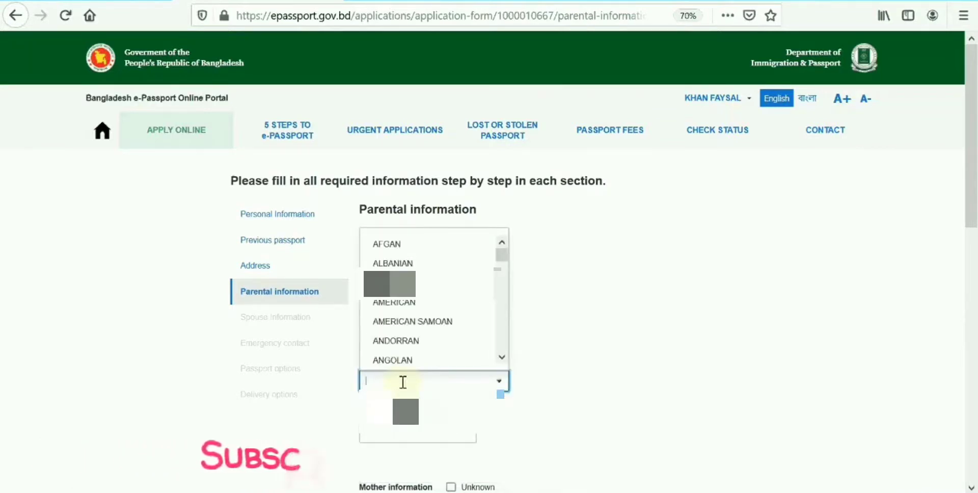
{"action": "type", "text": "BA"}
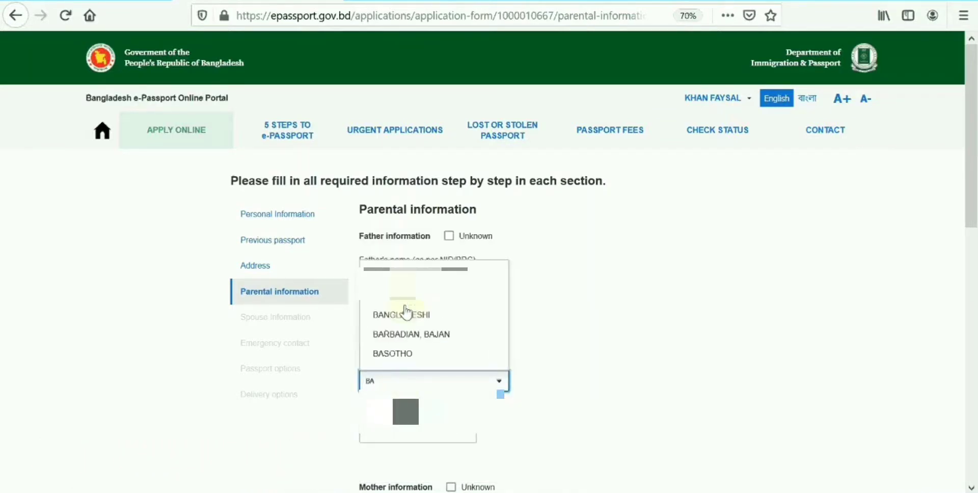
{"action": "left_click", "coordinate": [406, 312]}
{"action": "scroll", "coordinate": [410, 350], "scroll_direction": "down", "scroll_amount": 1}
{"action": "key", "text": "Tab"}
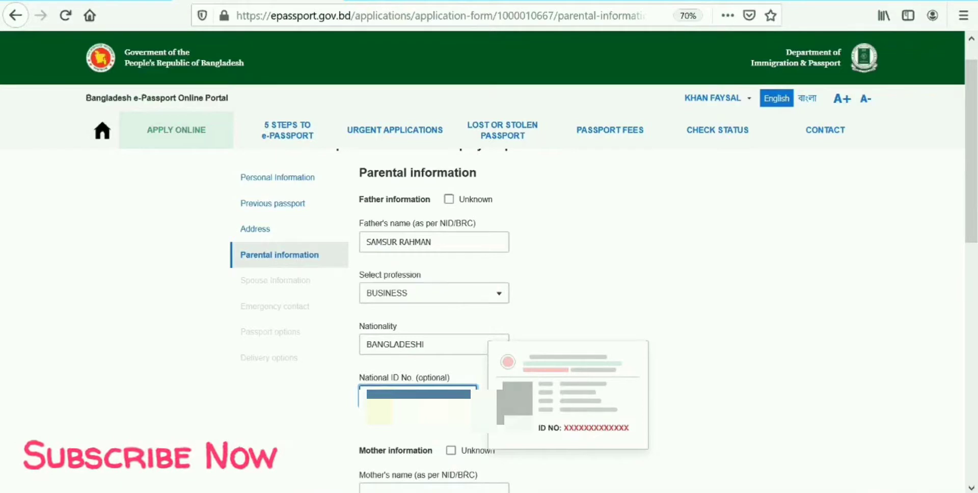
Enter the mother's name, profession HOUSE WIFE, nationality BANGLADESHI and her national ID number.
{"action": "key", "text": "Tab"}
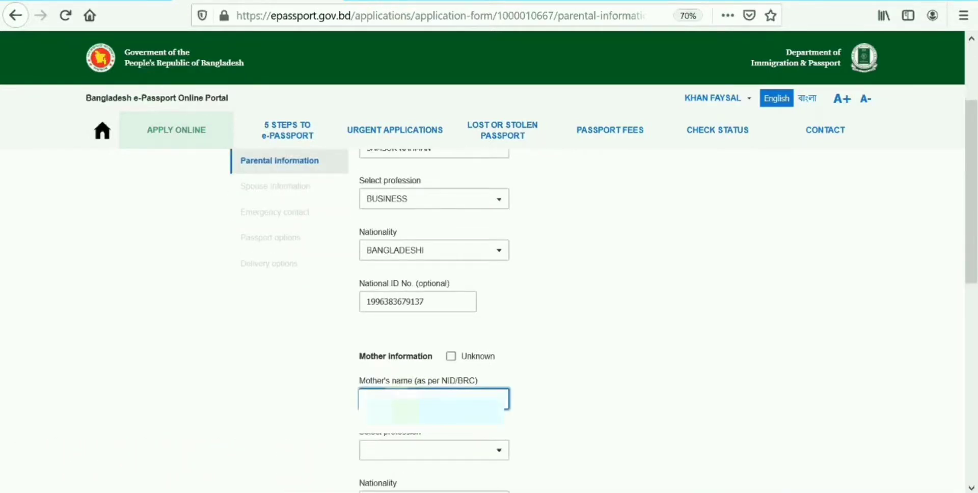
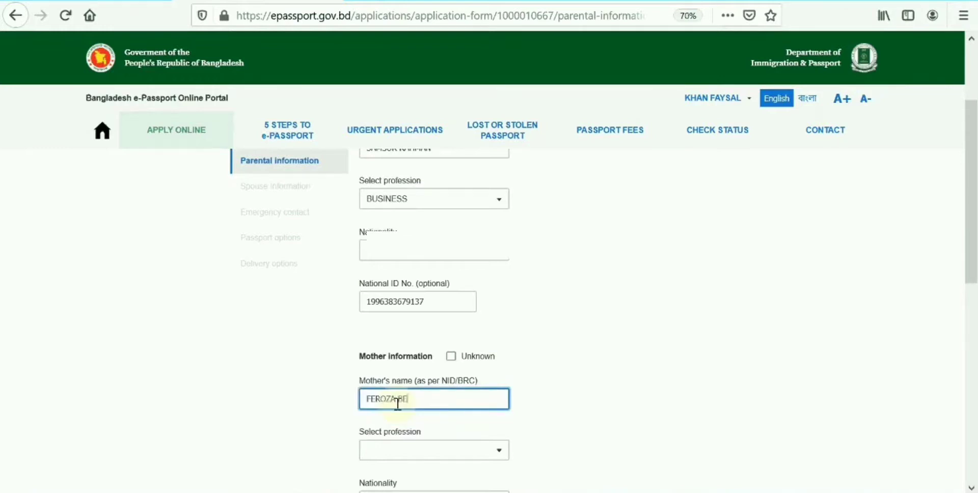
{"action": "left_click", "coordinate": [413, 452]}
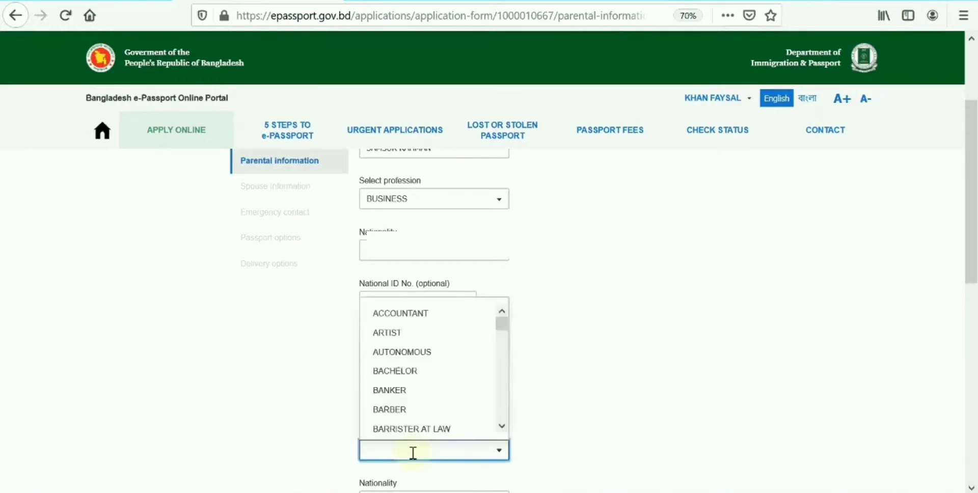
{"action": "type", "text": "HOUS"}
{"action": "left_click", "coordinate": [415, 421]}
{"action": "scroll", "coordinate": [407, 395], "scroll_direction": "down", "scroll_amount": 2}
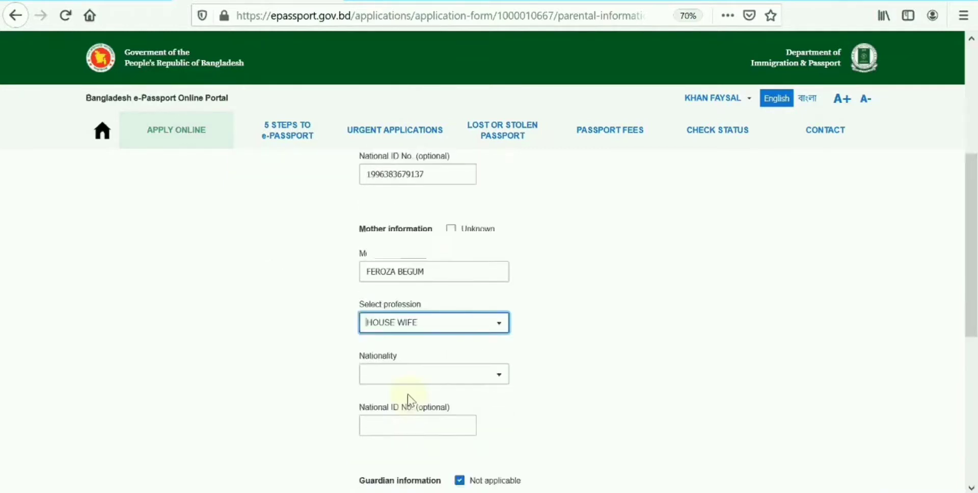
{"action": "left_click", "coordinate": [400, 377]}
{"action": "type", "text": "BANG"}
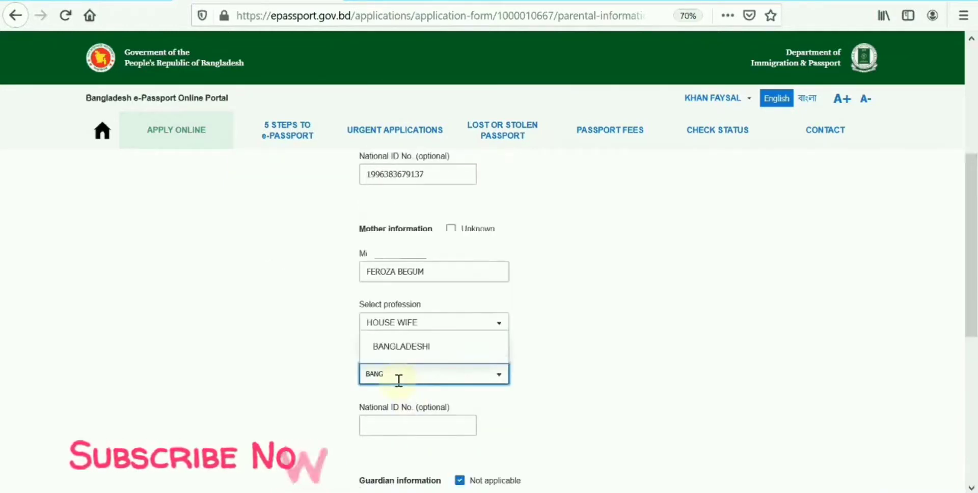
{"action": "left_click", "coordinate": [400, 348]}
{"action": "left_click", "coordinate": [379, 386]}
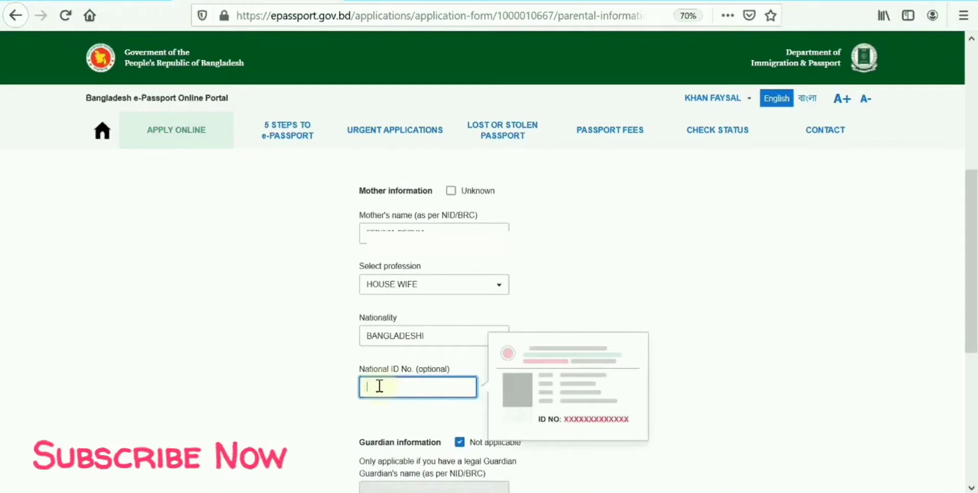
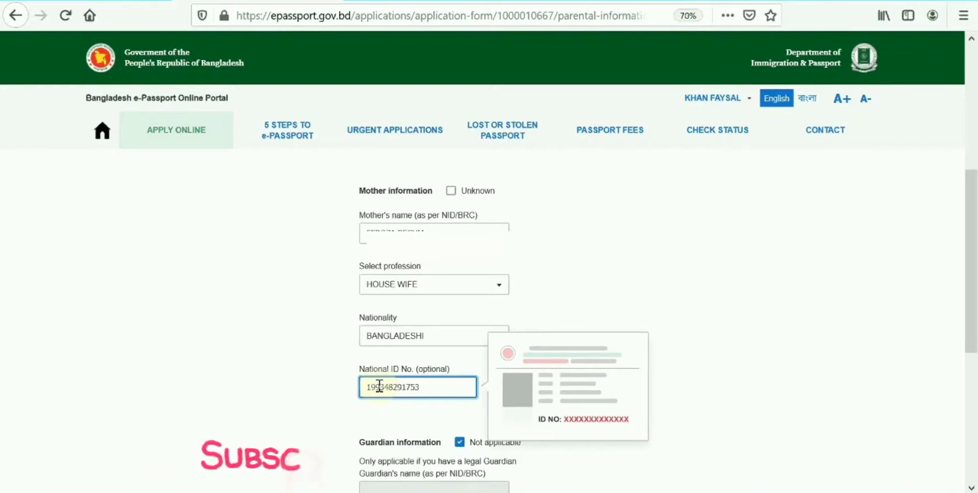
Save the parental information and go to the Spouse Information section.
{"action": "scroll", "coordinate": [356, 425], "scroll_direction": "down", "scroll_amount": 2}
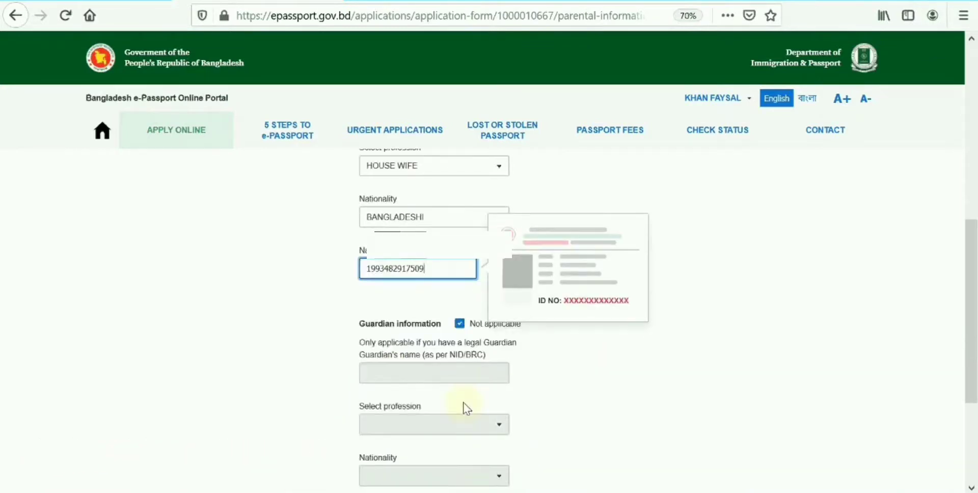
{"action": "scroll", "coordinate": [443, 371], "scroll_direction": "down", "scroll_amount": 2}
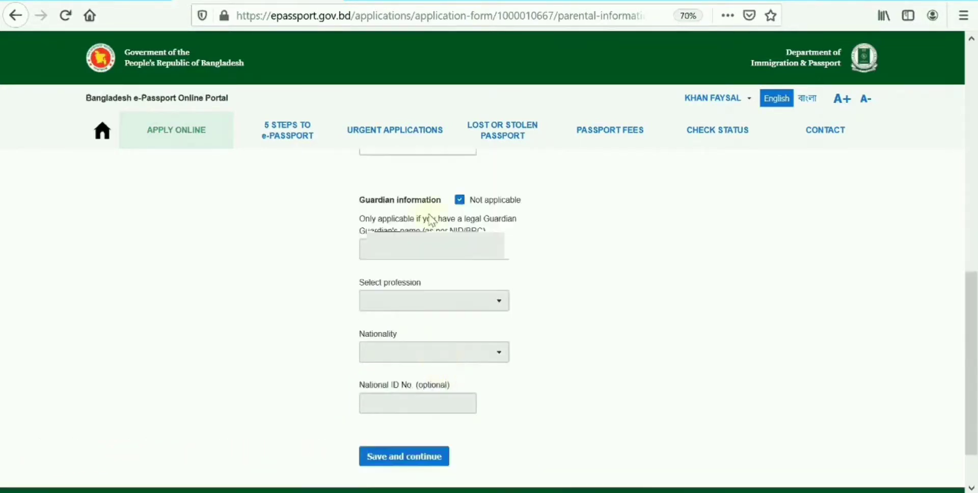
{"action": "scroll", "coordinate": [433, 220], "scroll_direction": "down", "scroll_amount": 1}
{"action": "scroll", "coordinate": [437, 240], "scroll_direction": "up", "scroll_amount": 4}
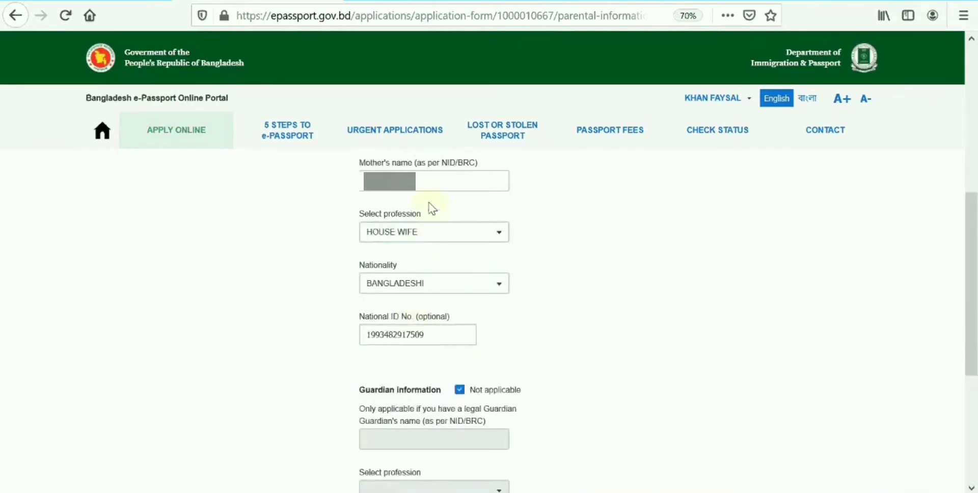
{"action": "scroll", "coordinate": [422, 272], "scroll_direction": "down", "scroll_amount": 4}
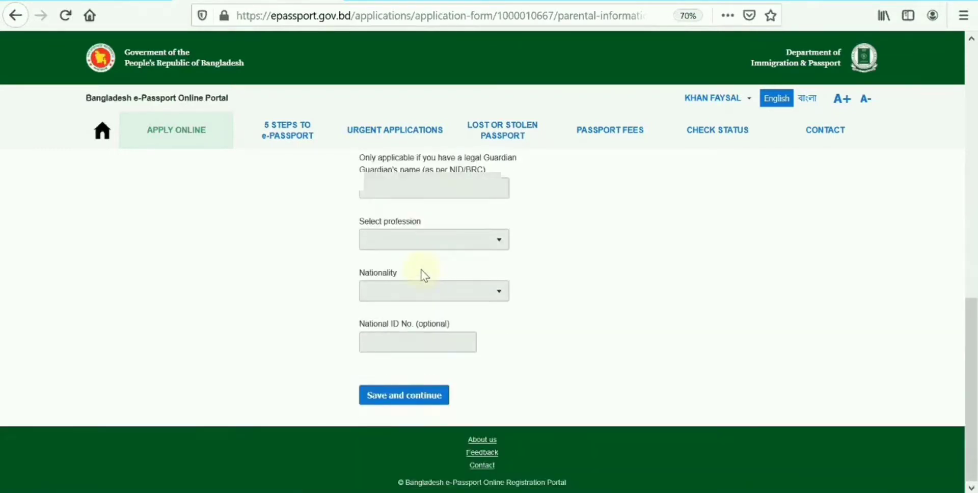
{"action": "left_click", "coordinate": [388, 397]}
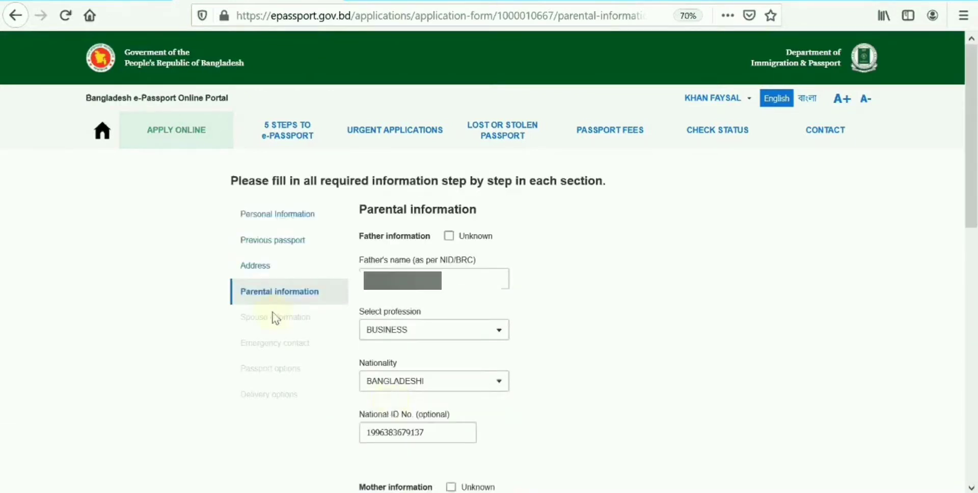
{"action": "left_click", "coordinate": [311, 320]}
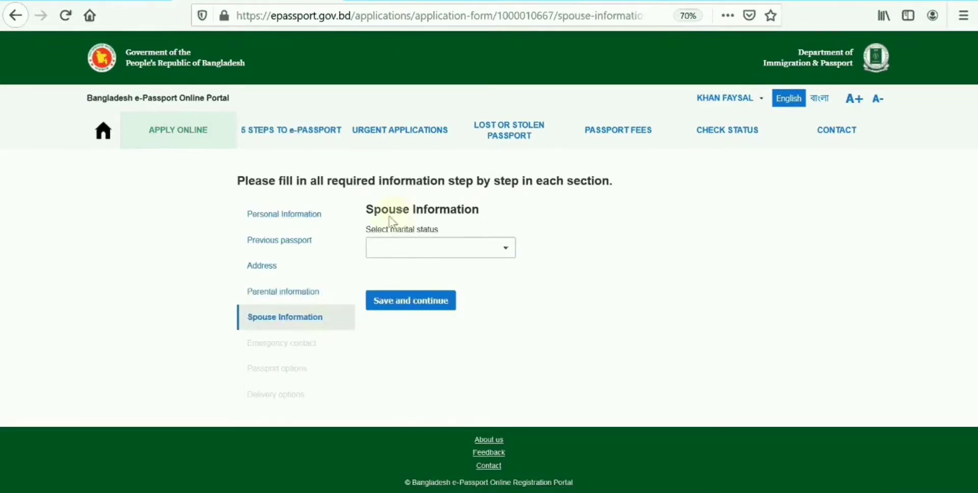
Set marital status to SINGLE and save the spouse information.
{"action": "left_click", "coordinate": [436, 255]}
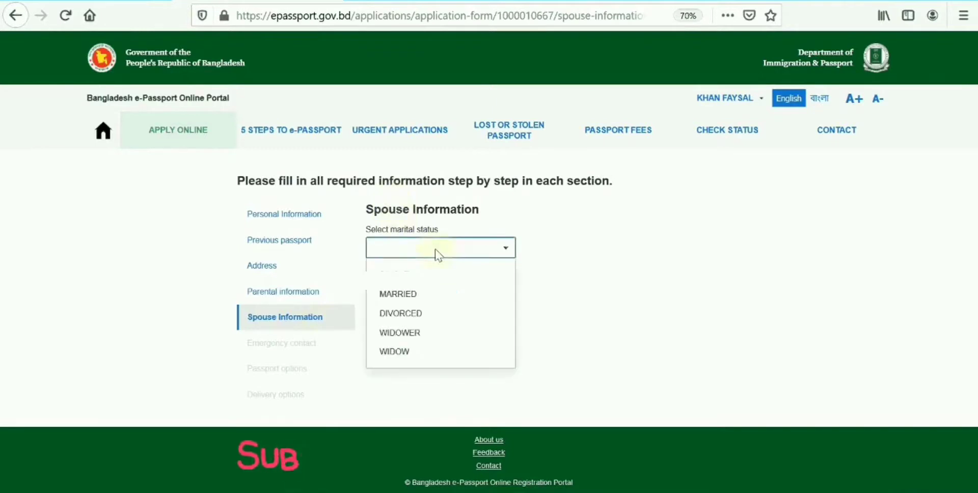
{"action": "left_click", "coordinate": [387, 275]}
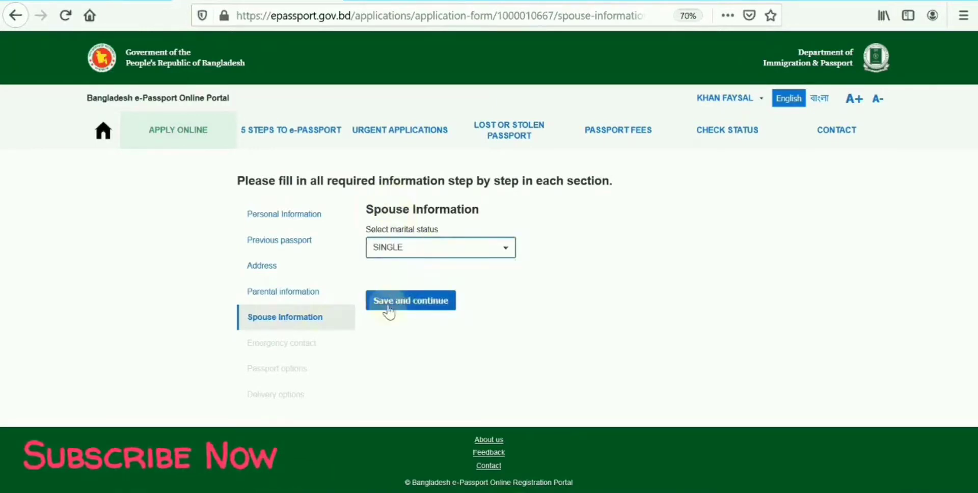
{"action": "left_click", "coordinate": [407, 250]}
{"action": "left_click", "coordinate": [461, 304]}
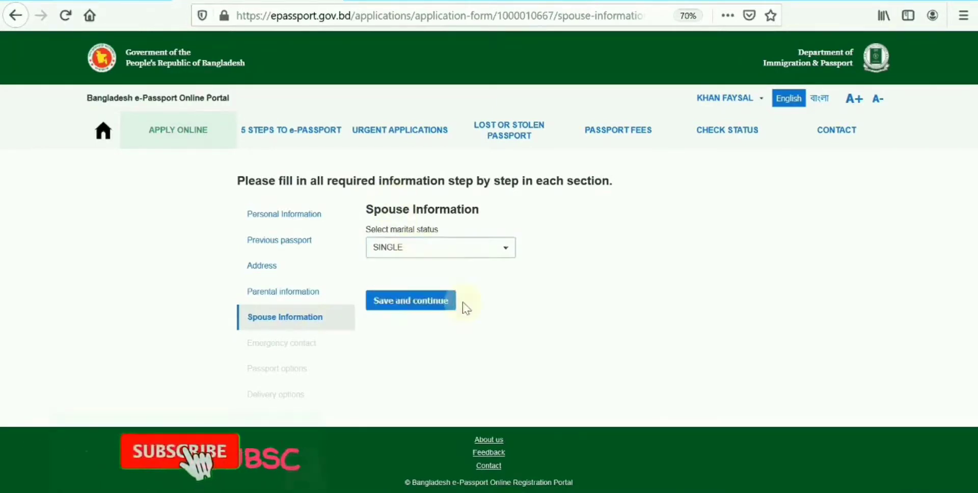
{"action": "left_click", "coordinate": [394, 307]}
{"action": "left_click", "coordinate": [404, 255]}
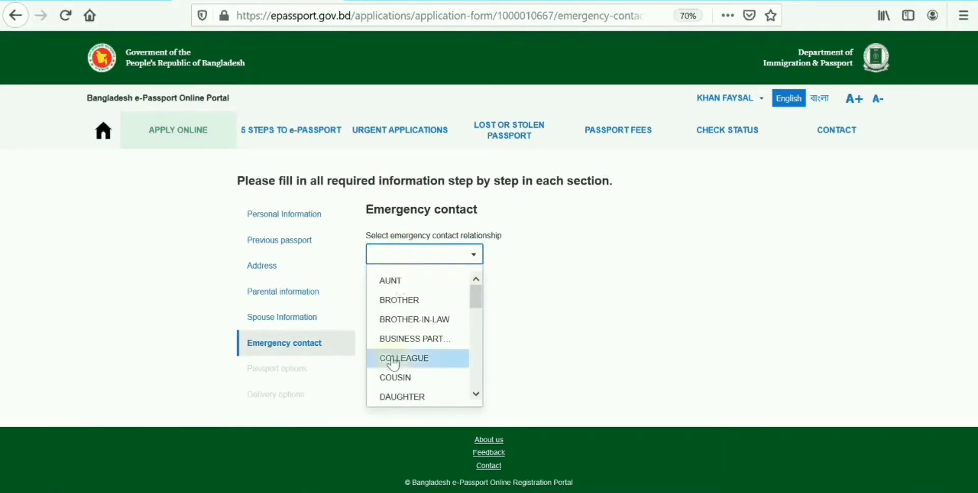
Set the emergency contact as a COUSIN, enter their name, and keep country BANGLADESH.
{"action": "left_click", "coordinate": [396, 385]}
{"action": "left_click", "coordinate": [380, 304]}
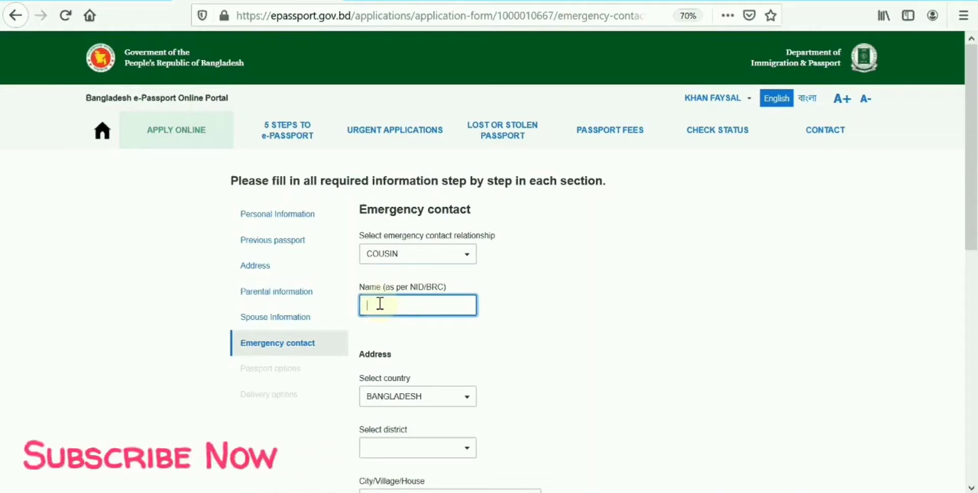
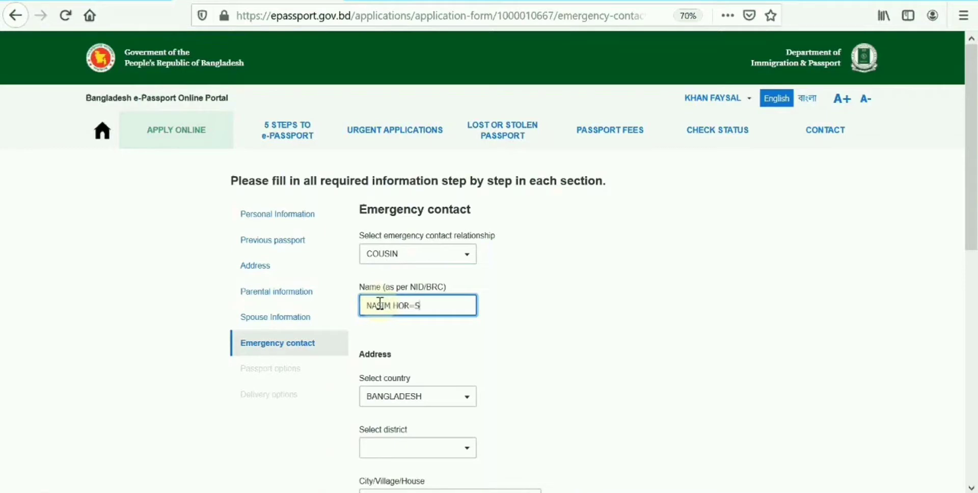
{"action": "left_click", "coordinate": [414, 397]}
{"action": "type", "text": "DHA"}
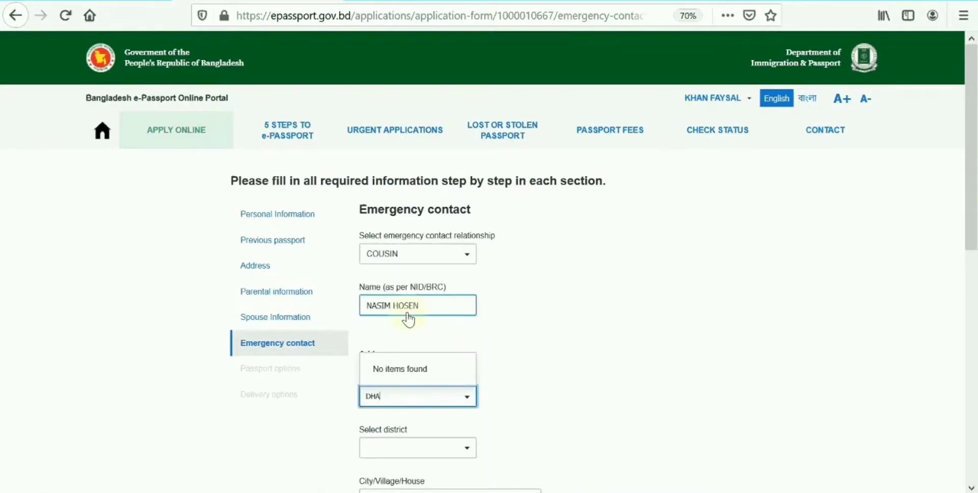
{"action": "key", "text": "BackSpace"}
{"action": "key", "text": "BackSpace"}
{"action": "key", "text": "BackSpace"}
{"action": "left_click", "coordinate": [436, 395]}
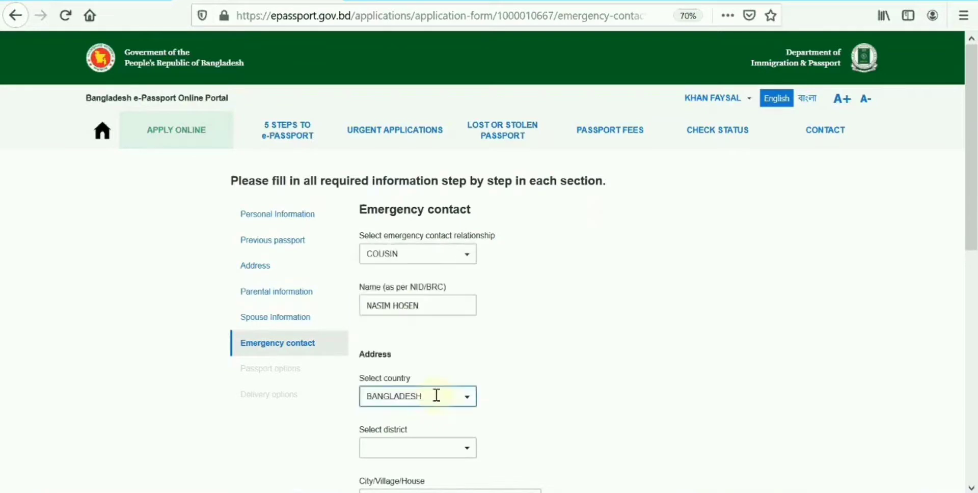
{"action": "left_click", "coordinate": [493, 366]}
Fill the contact address: district DHAKA, city/village KAMARPARA, road details UTTARA.
{"action": "scroll", "coordinate": [434, 291], "scroll_direction": "down", "scroll_amount": 3}
{"action": "left_click", "coordinate": [406, 357]}
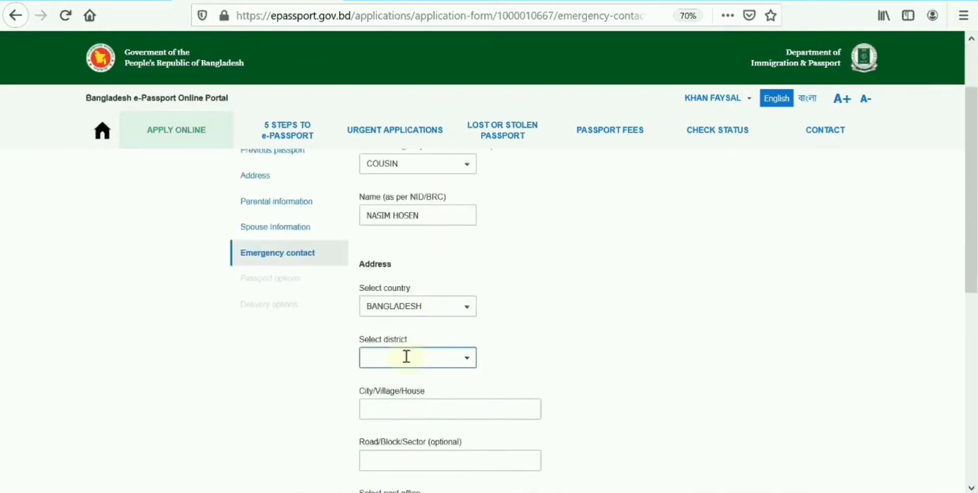
{"action": "type", "text": "DHAK"}
{"action": "left_click", "coordinate": [407, 329]}
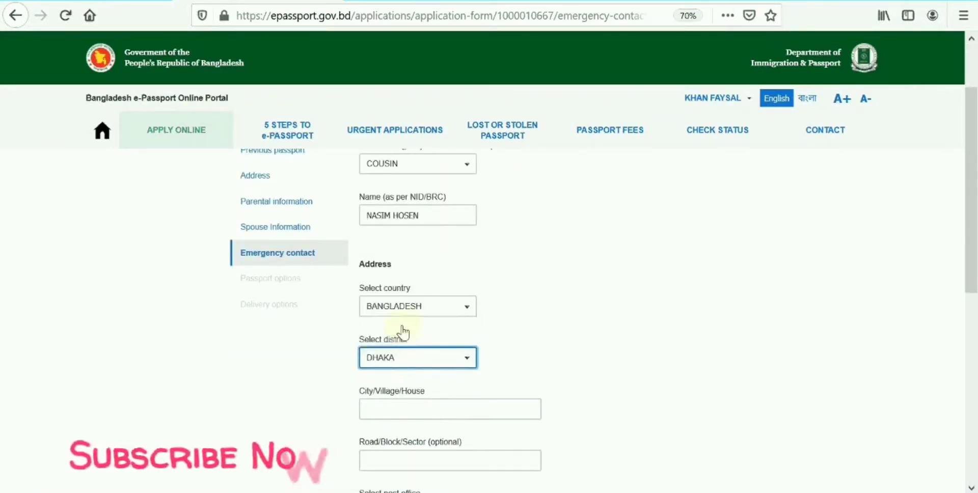
{"action": "scroll", "coordinate": [403, 357], "scroll_direction": "down", "scroll_amount": 1}
{"action": "left_click", "coordinate": [402, 373]}
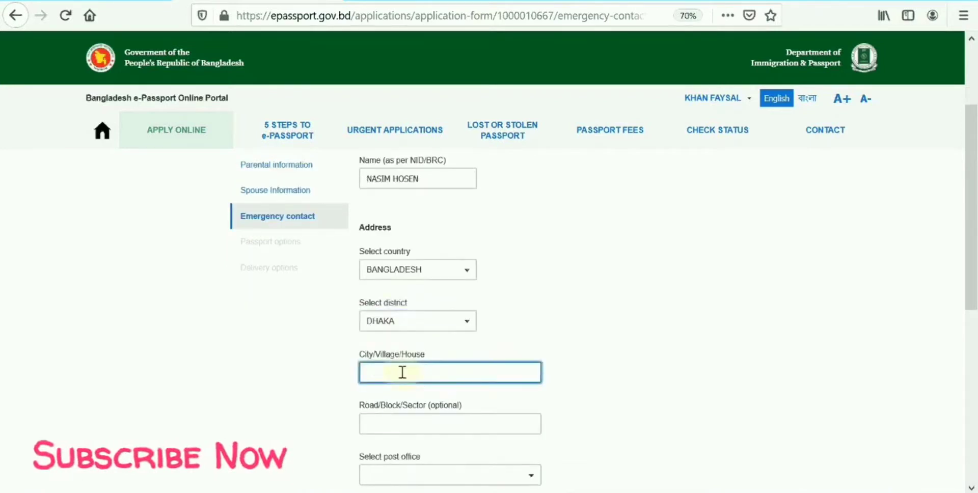
{"action": "type", "text": "KAMARPARA"}
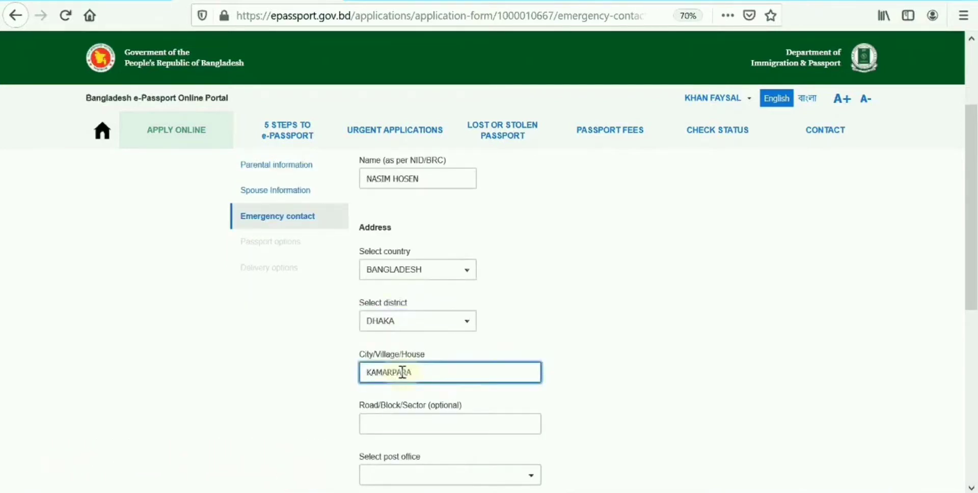
{"action": "left_click", "coordinate": [421, 422]}
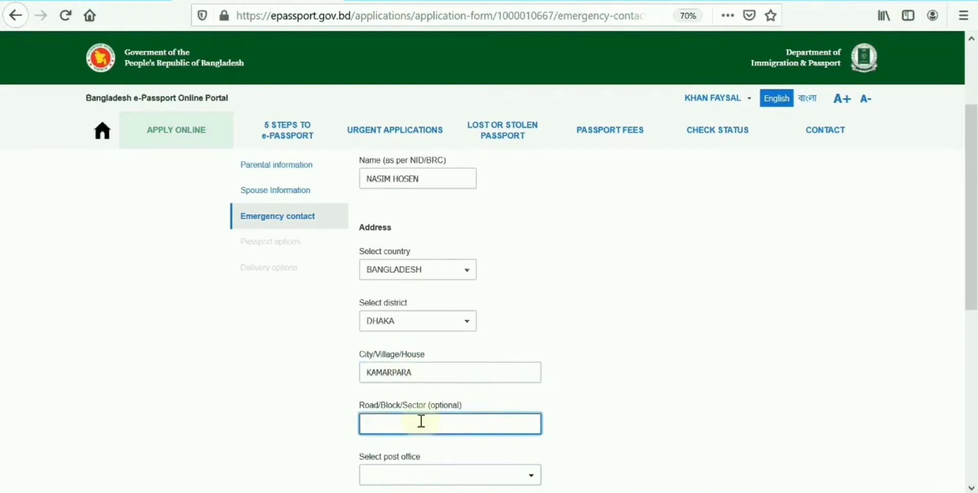
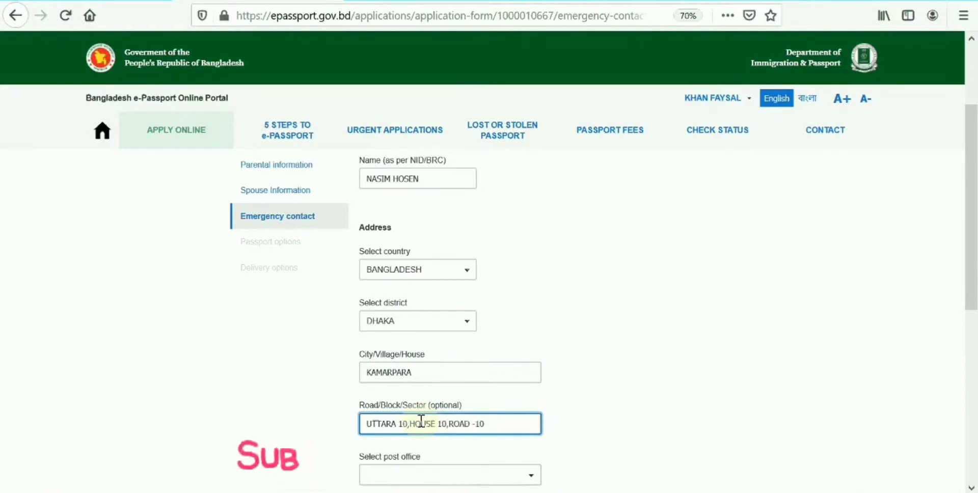
{"action": "scroll", "coordinate": [421, 423], "scroll_direction": "down", "scroll_amount": 2}
{"action": "scroll", "coordinate": [451, 352], "scroll_direction": "down", "scroll_amount": 1}
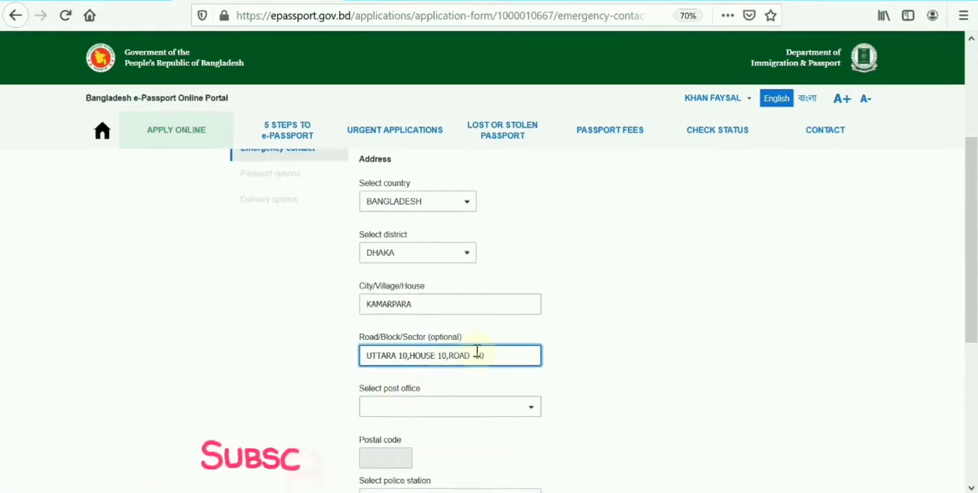
Set the contact's post office to AJAMPUR - 1230 and police station to TURAG.
{"action": "left_click", "coordinate": [396, 405]}
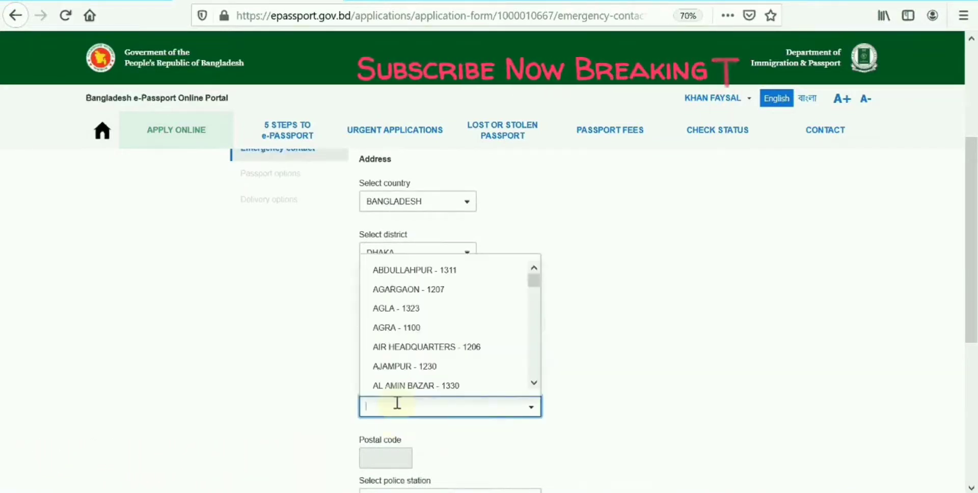
{"action": "type", "text": "AJA"}
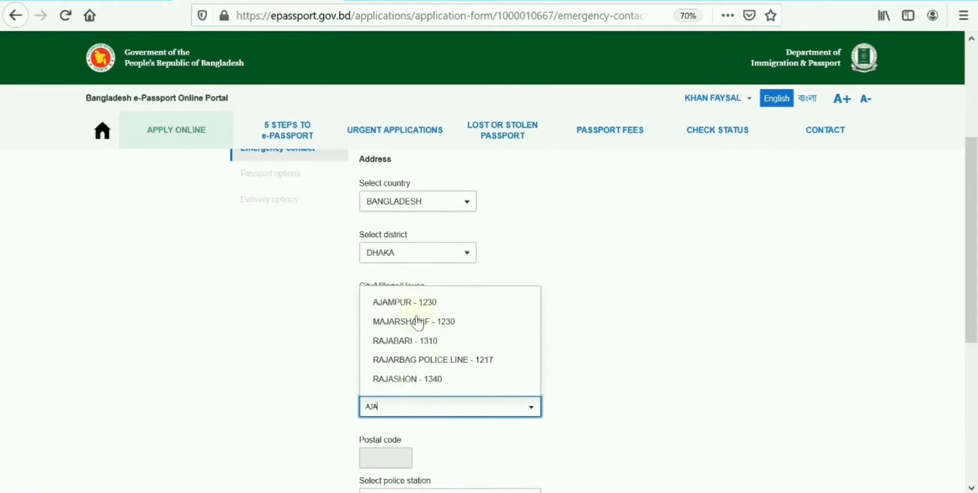
{"action": "left_click", "coordinate": [420, 305]}
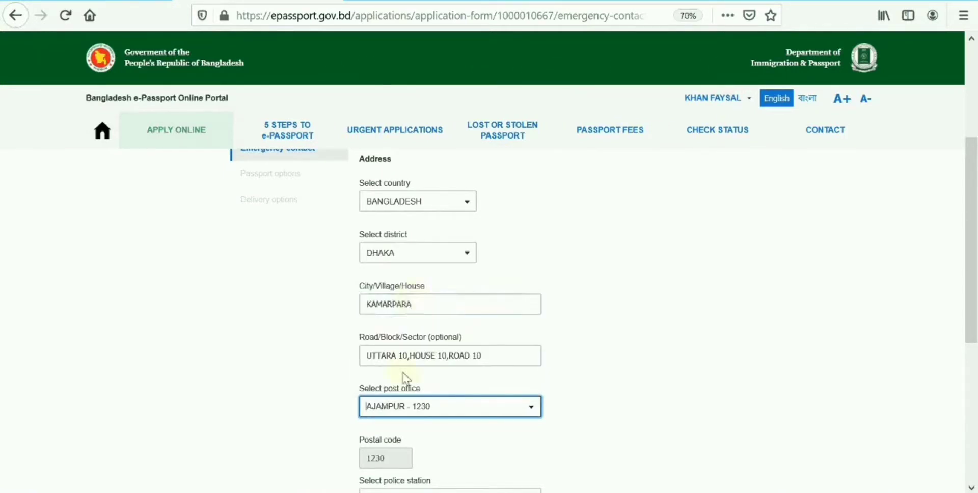
{"action": "scroll", "coordinate": [390, 318], "scroll_direction": "down", "scroll_amount": 3}
{"action": "left_click", "coordinate": [393, 340]}
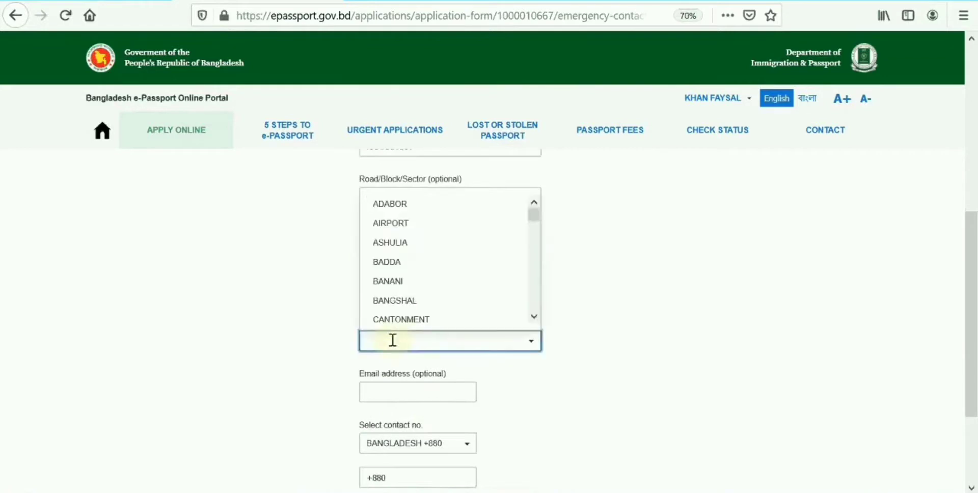
{"action": "left_click", "coordinate": [592, 338]}
{"action": "left_click", "coordinate": [471, 350]}
{"action": "left_click", "coordinate": [591, 349]}
{"action": "right_click", "coordinate": [592, 348]}
{"action": "left_click", "coordinate": [451, 345]}
{"action": "type", "text": "TUR"}
{"action": "key", "text": "Return"}
{"action": "scroll", "coordinate": [423, 360], "scroll_direction": "down", "scroll_amount": 5}
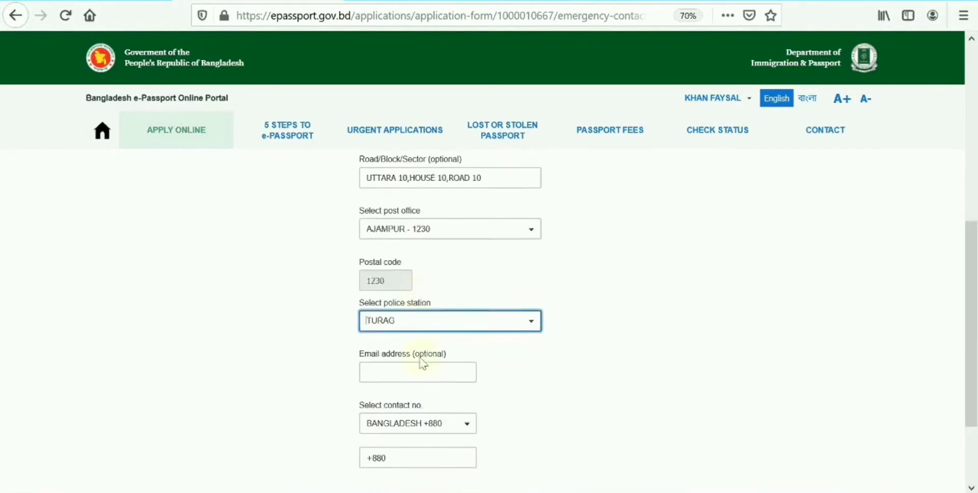
Enter the contact's e-mail address and phone number, then save the emergency contact.
{"action": "left_click", "coordinate": [392, 265]}
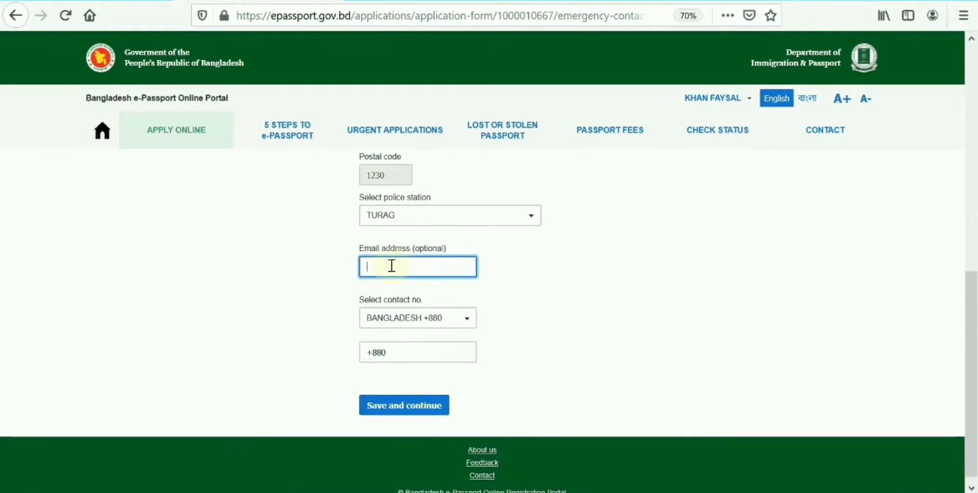
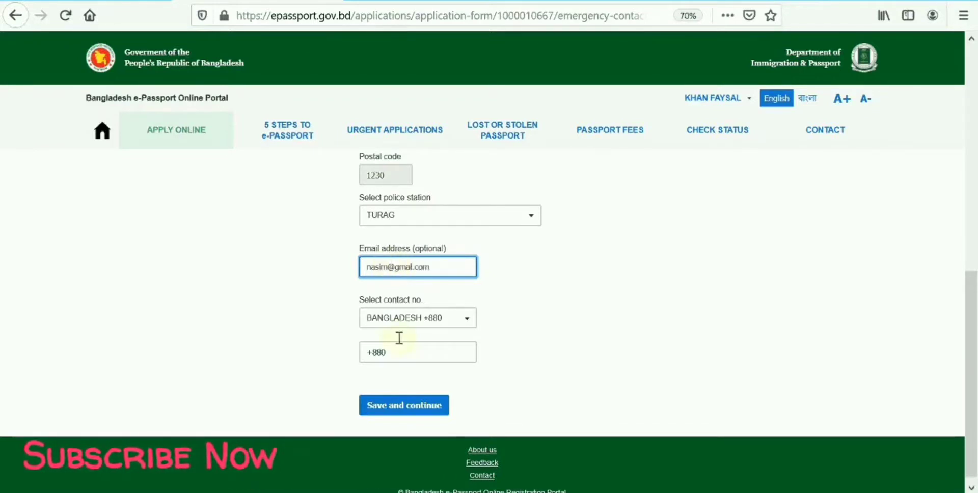
{"action": "left_click", "coordinate": [405, 348]}
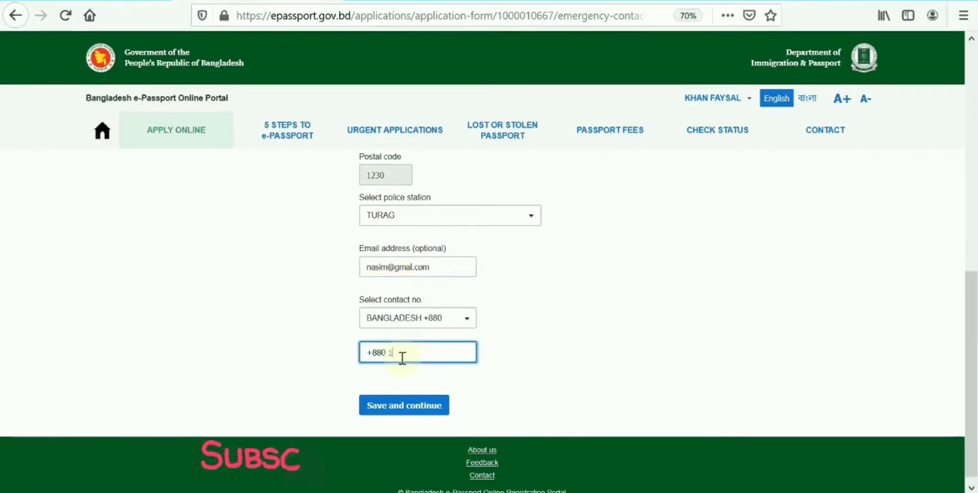
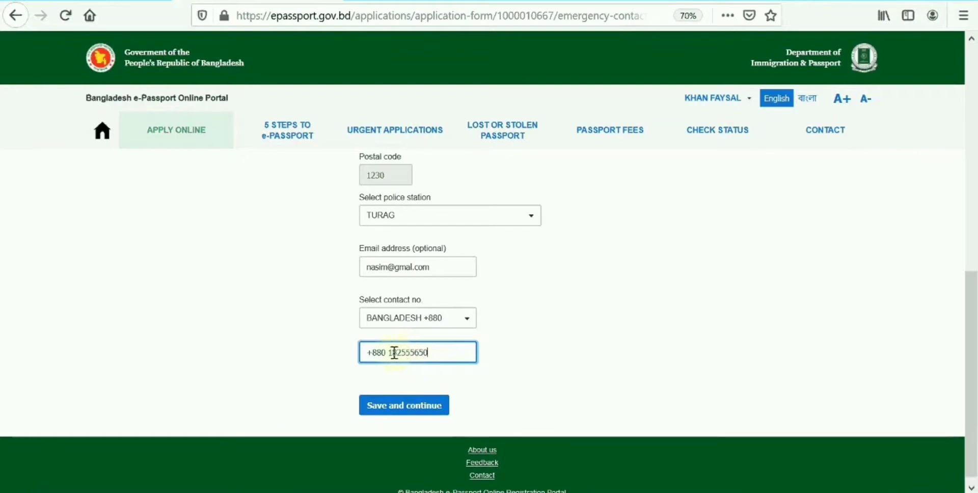
{"action": "left_click", "coordinate": [416, 405]}
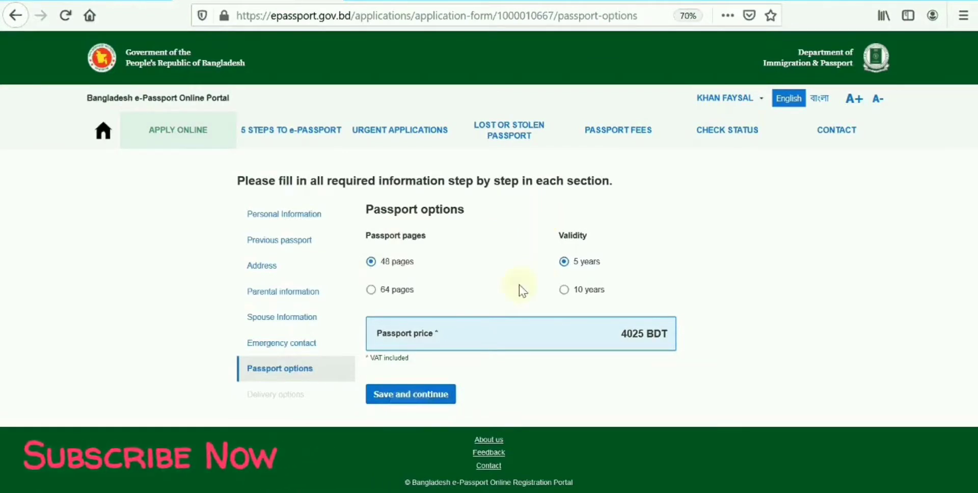
Choose a 64-page passport with 10-year validity (8050 BDT) and save the options.
{"action": "left_click", "coordinate": [565, 291]}
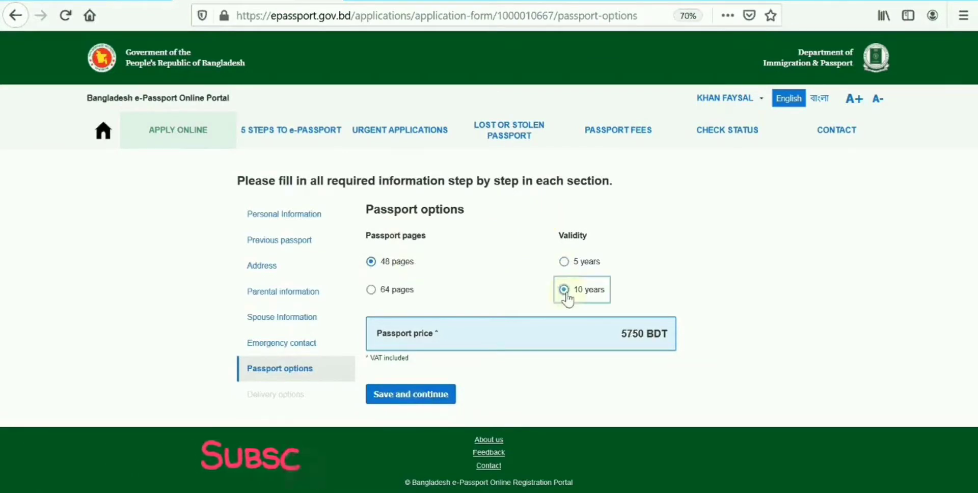
{"action": "left_click", "coordinate": [371, 290]}
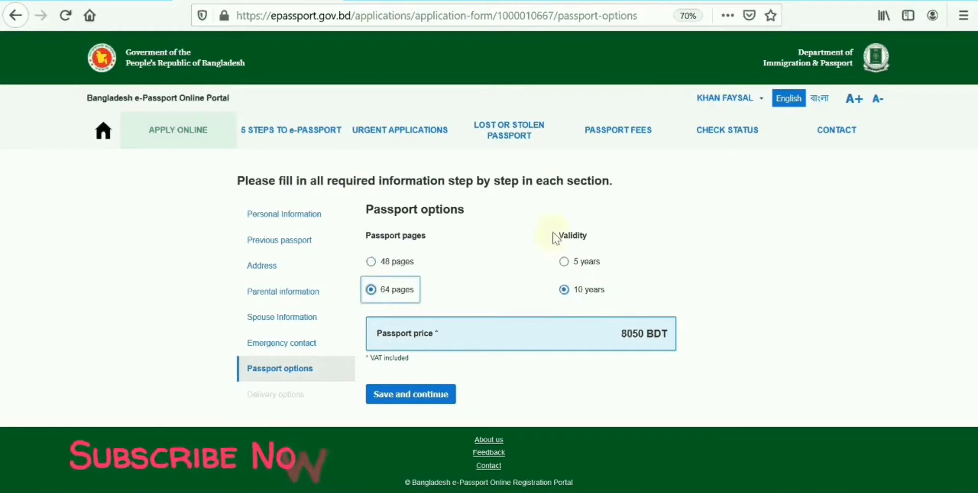
{"action": "left_click", "coordinate": [564, 262]}
{"action": "left_click", "coordinate": [399, 267]}
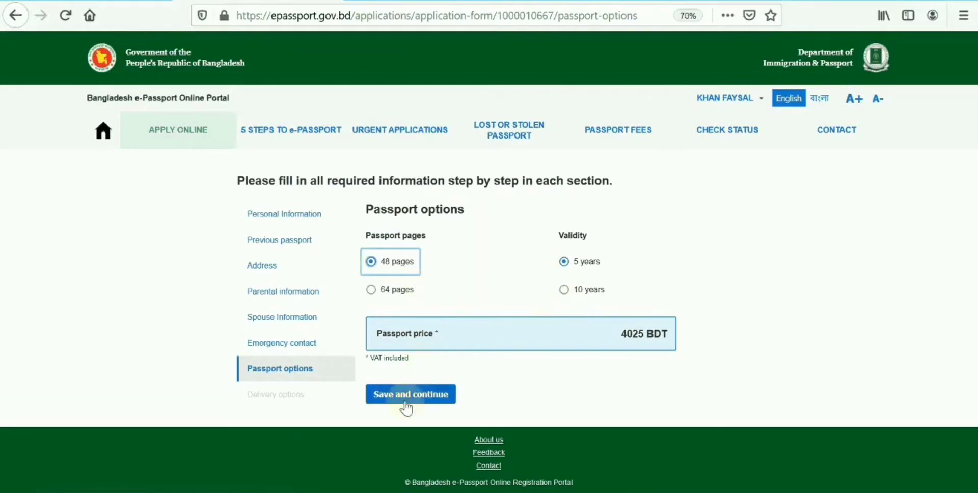
{"action": "left_click", "coordinate": [370, 291]}
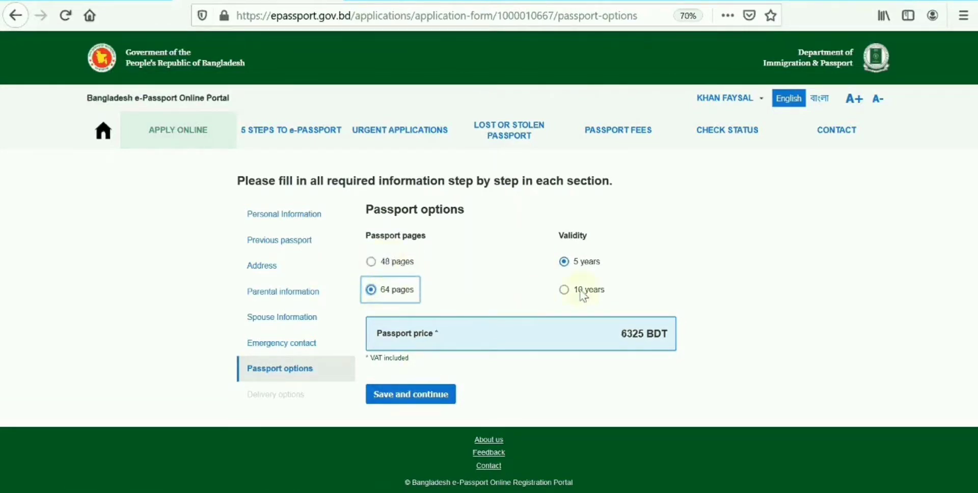
{"action": "left_click", "coordinate": [581, 292]}
{"action": "left_click", "coordinate": [416, 398]}
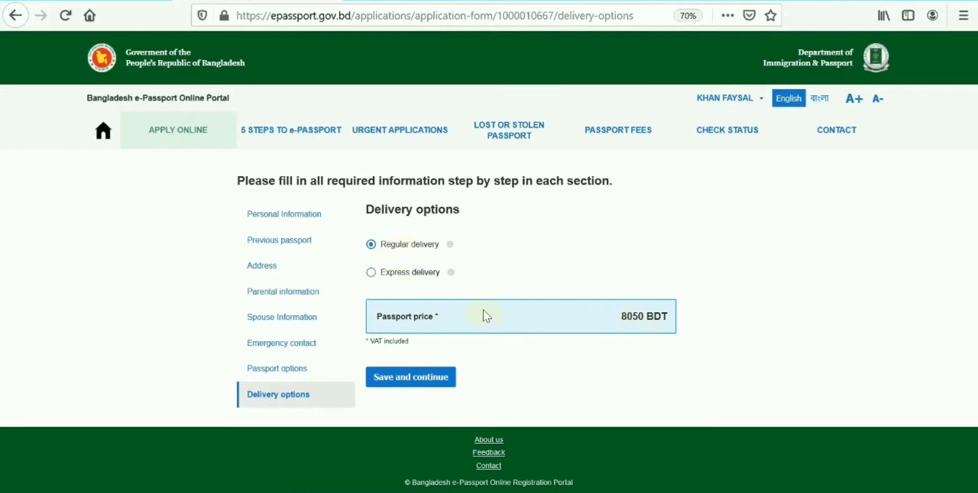
Compare Express delivery, keep Regular delivery at 8050 BDT, and save.
{"action": "left_click", "coordinate": [371, 273]}
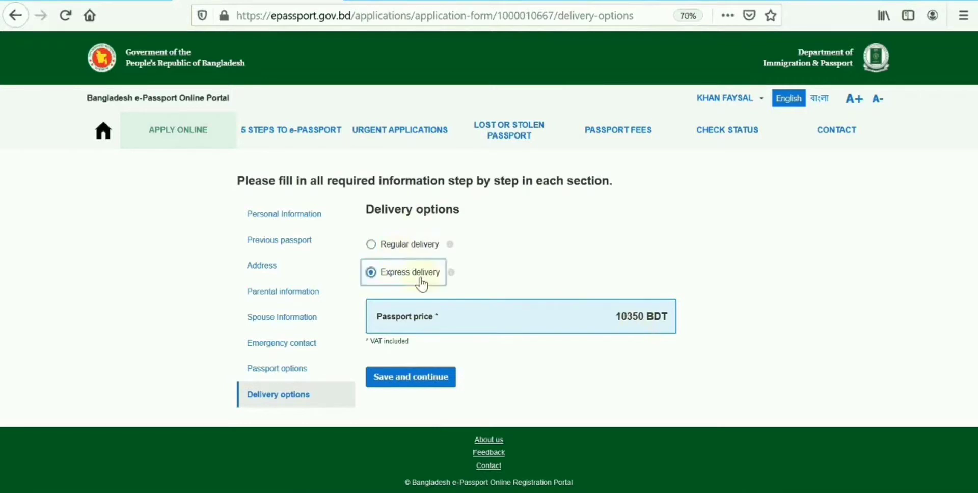
{"action": "left_click", "coordinate": [380, 243]}
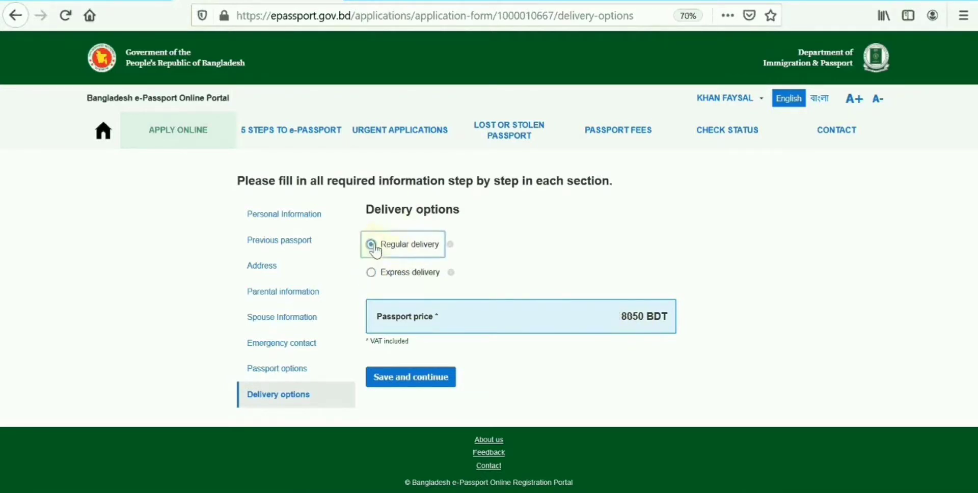
{"action": "left_click", "coordinate": [389, 385]}
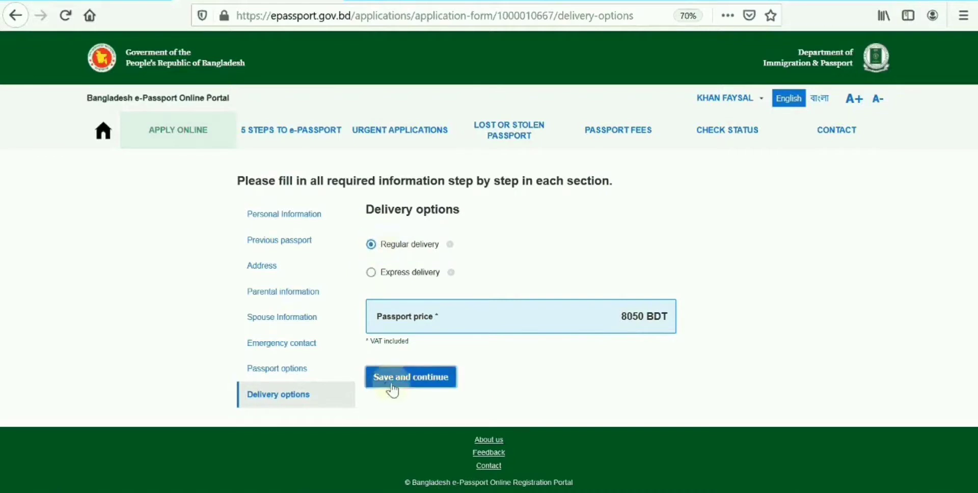
Review the application summary and confirm the data is correct to proceed to payment.
{"action": "scroll", "coordinate": [394, 388], "scroll_direction": "down", "scroll_amount": 6}
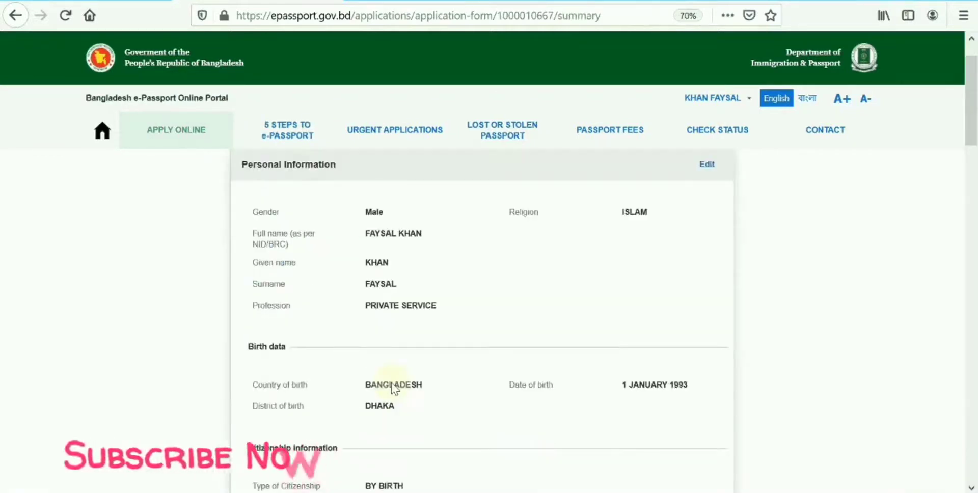
{"action": "scroll", "coordinate": [393, 388], "scroll_direction": "down", "scroll_amount": 10}
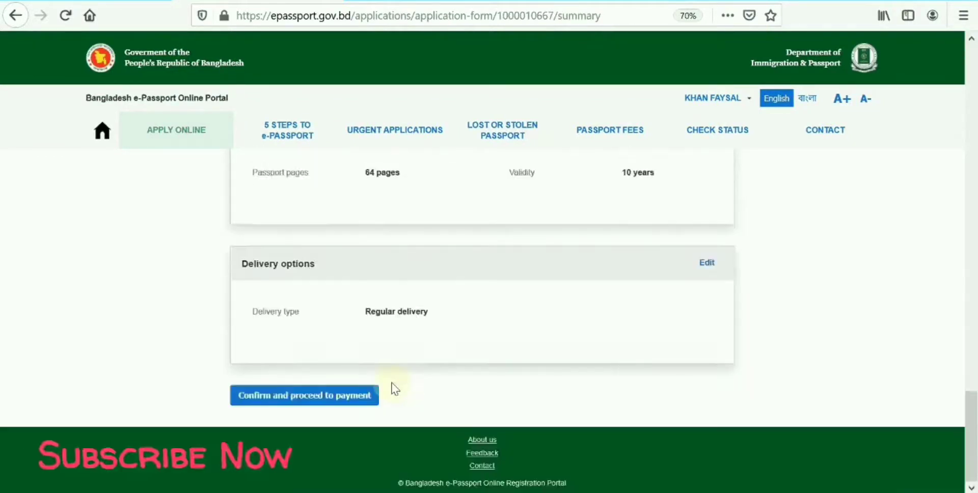
{"action": "scroll", "coordinate": [394, 389], "scroll_direction": "up", "scroll_amount": 15}
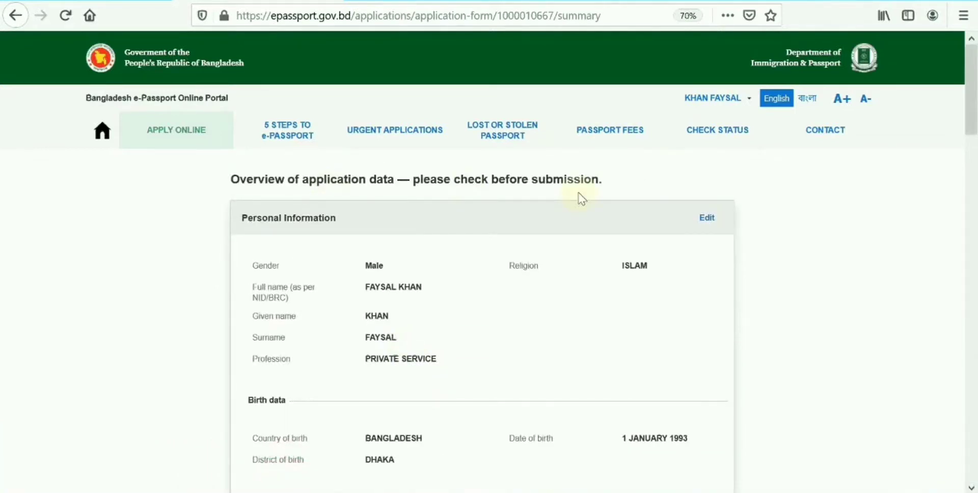
{"action": "scroll", "coordinate": [581, 199], "scroll_direction": "down", "scroll_amount": 5}
{"action": "scroll", "coordinate": [503, 242], "scroll_direction": "down", "scroll_amount": 3}
{"action": "scroll", "coordinate": [414, 304], "scroll_direction": "down", "scroll_amount": 20}
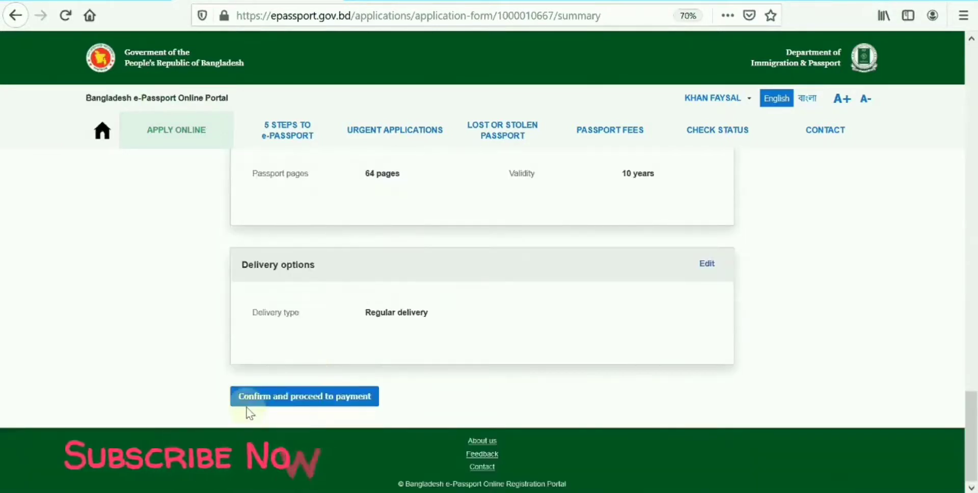
{"action": "left_click", "coordinate": [319, 402]}
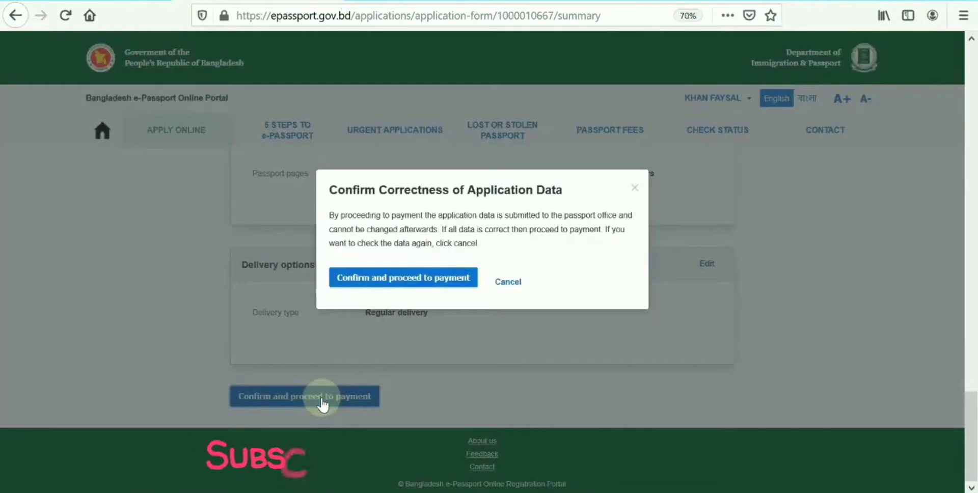
{"action": "left_click", "coordinate": [384, 280]}
Choose offline payment at a bank and review the list of banks accepting the fee.
{"action": "scroll", "coordinate": [379, 305], "scroll_direction": "down", "scroll_amount": 1}
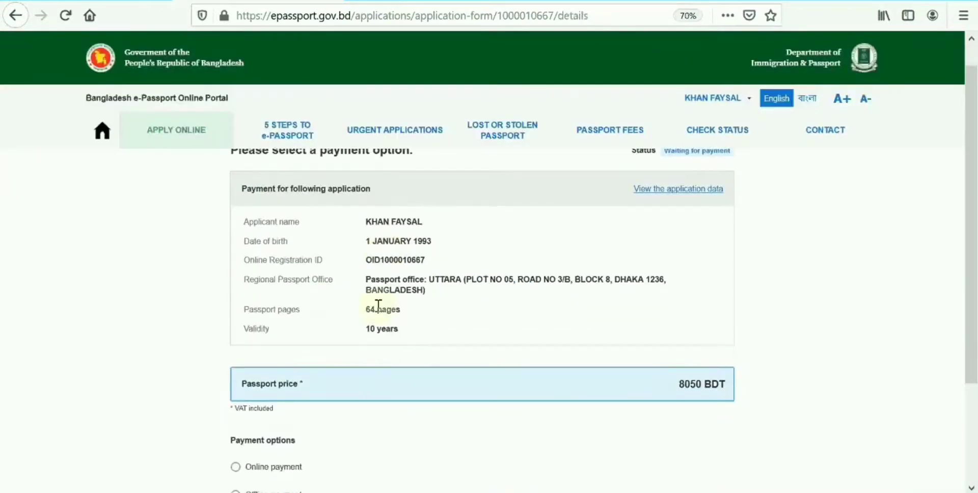
{"action": "scroll", "coordinate": [379, 306], "scroll_direction": "down", "scroll_amount": 3}
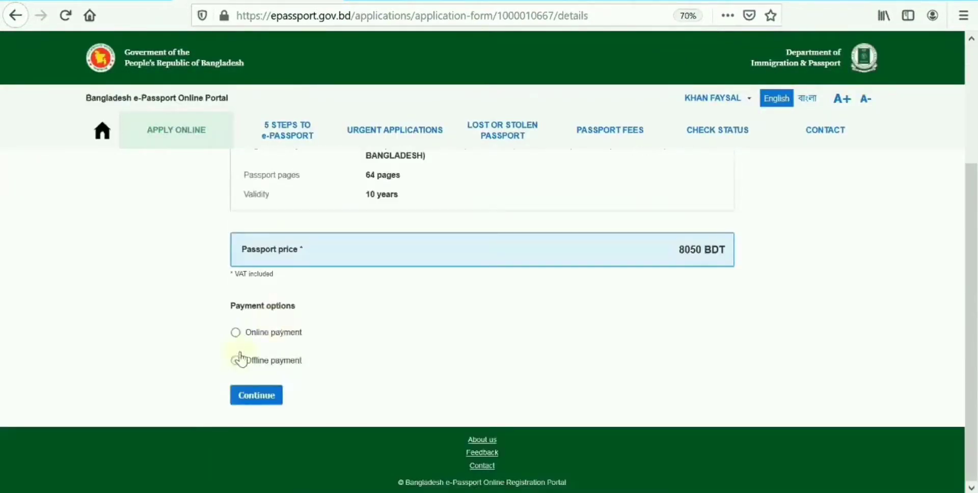
{"action": "left_click", "coordinate": [235, 333]}
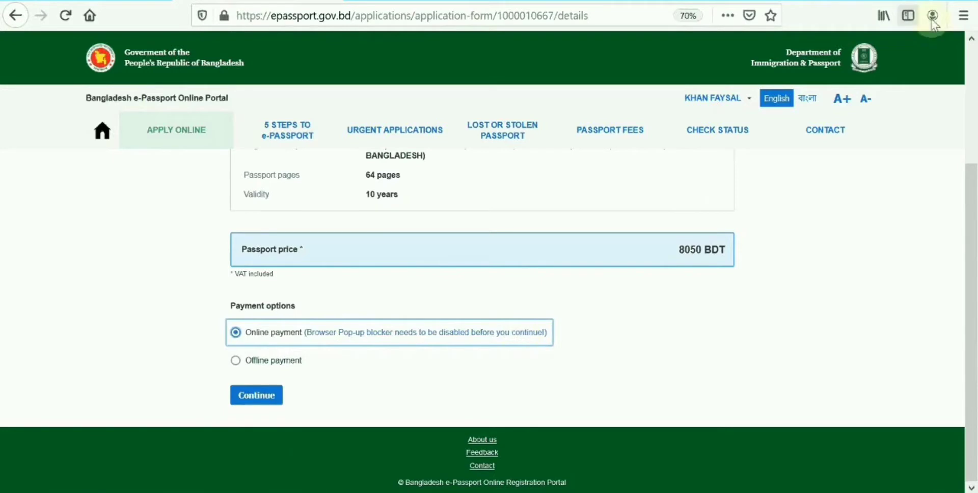
{"action": "left_click", "coordinate": [236, 361]}
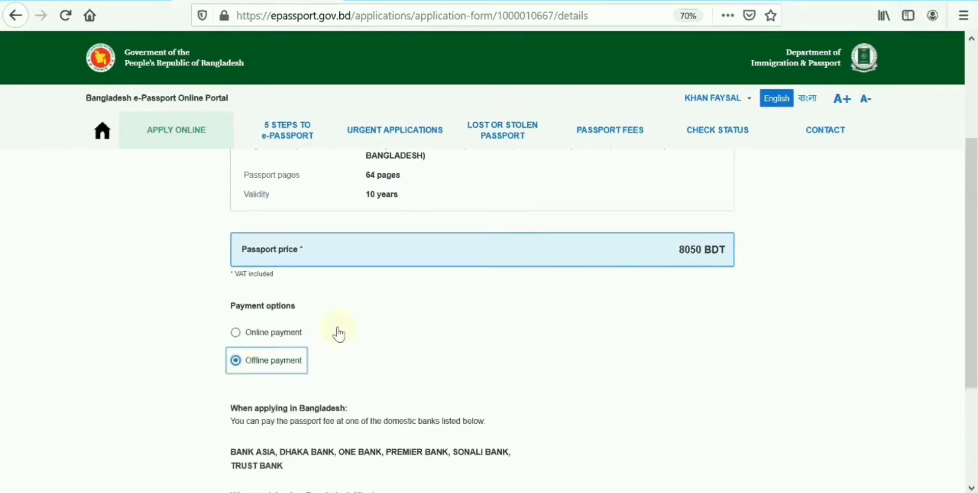
{"action": "scroll", "coordinate": [262, 342], "scroll_direction": "down", "scroll_amount": 3}
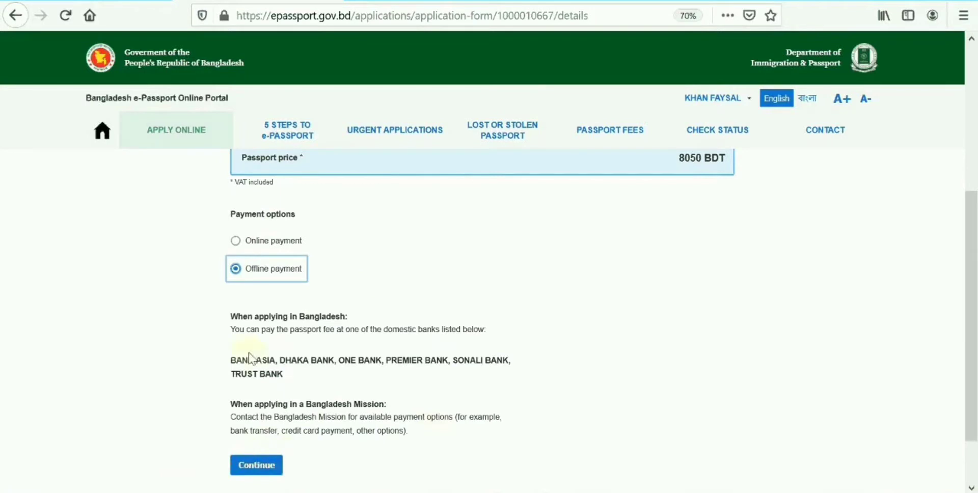
{"action": "left_click_drag", "start_coordinate": [229, 366], "coordinate": [517, 375]}
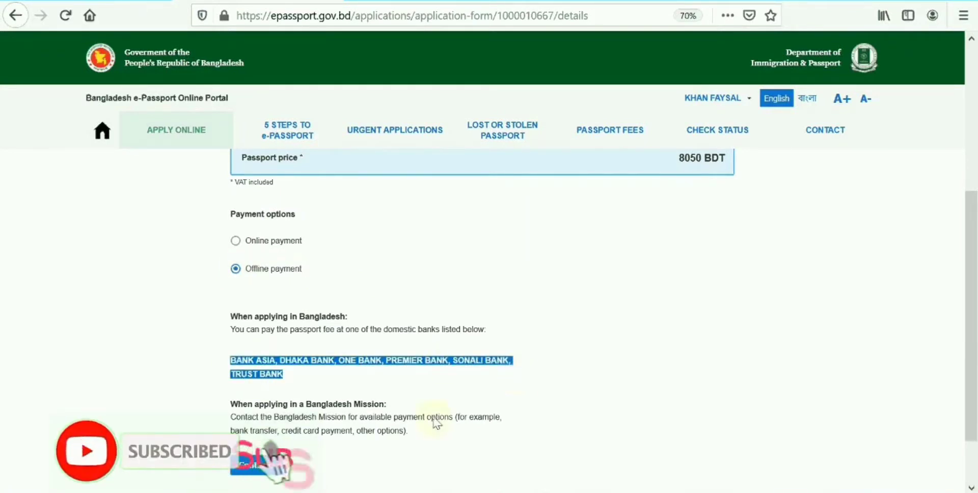
{"action": "scroll", "coordinate": [622, 310], "scroll_direction": "up", "scroll_amount": 4}
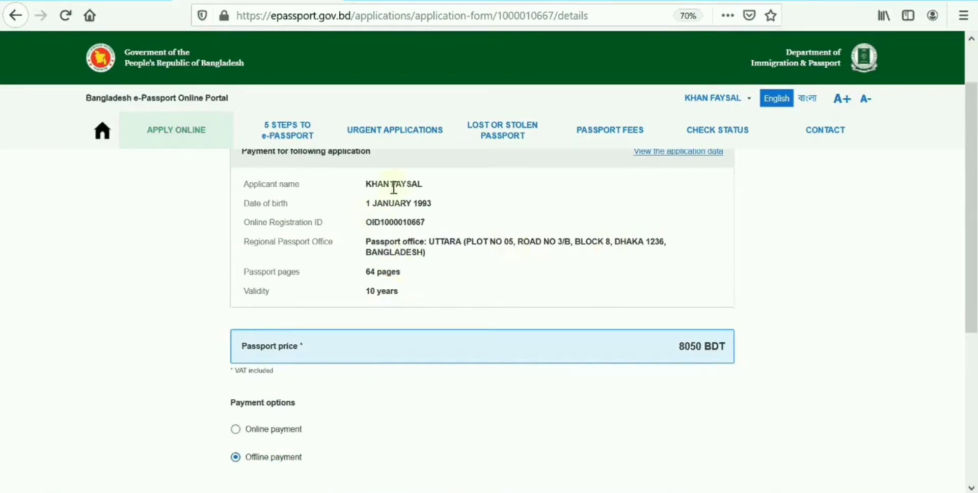
{"action": "scroll", "coordinate": [461, 291], "scroll_direction": "up", "scroll_amount": 2}
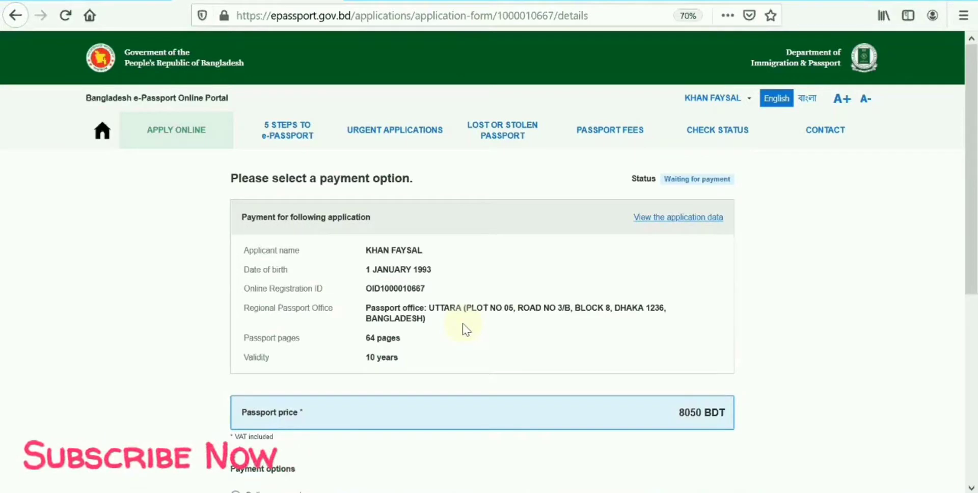
{"action": "scroll", "coordinate": [464, 325], "scroll_direction": "down", "scroll_amount": 8}
{"action": "scroll", "coordinate": [464, 325], "scroll_direction": "up", "scroll_amount": 8}
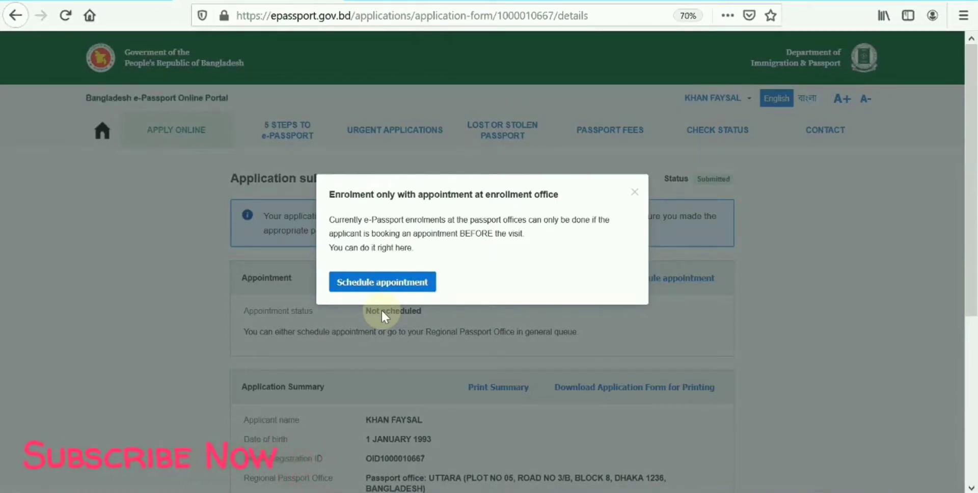
Pick 2 March 2020 at the 10:00 slot for the enrolment appointment.
{"action": "left_click", "coordinate": [395, 284]}
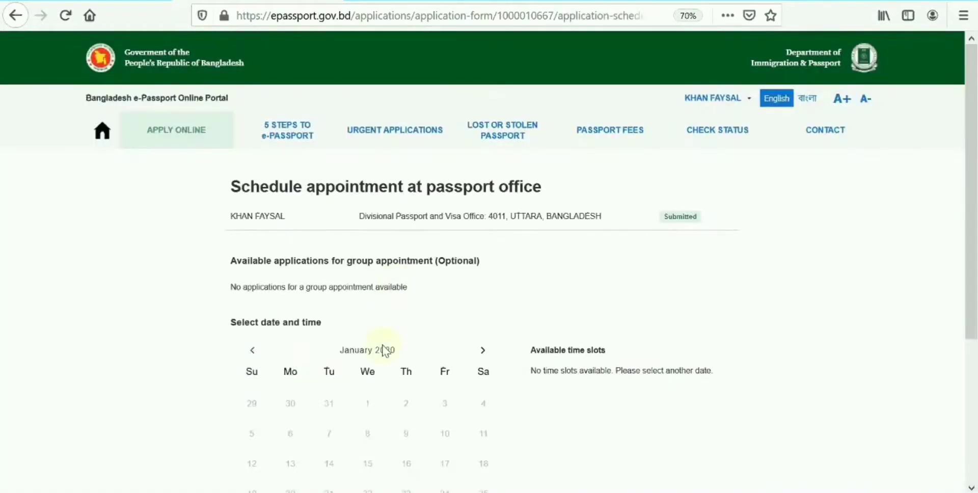
{"action": "scroll", "coordinate": [383, 349], "scroll_direction": "down", "scroll_amount": 5}
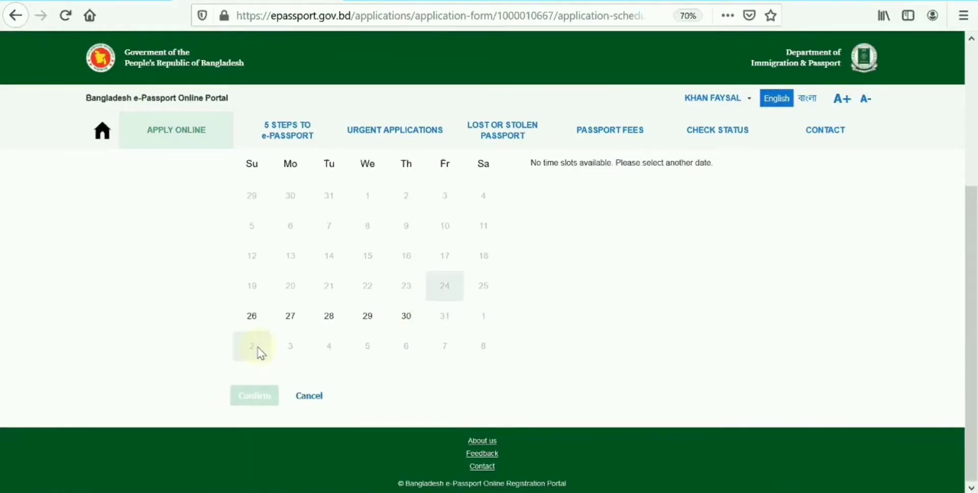
{"action": "scroll", "coordinate": [389, 316], "scroll_direction": "up", "scroll_amount": 4}
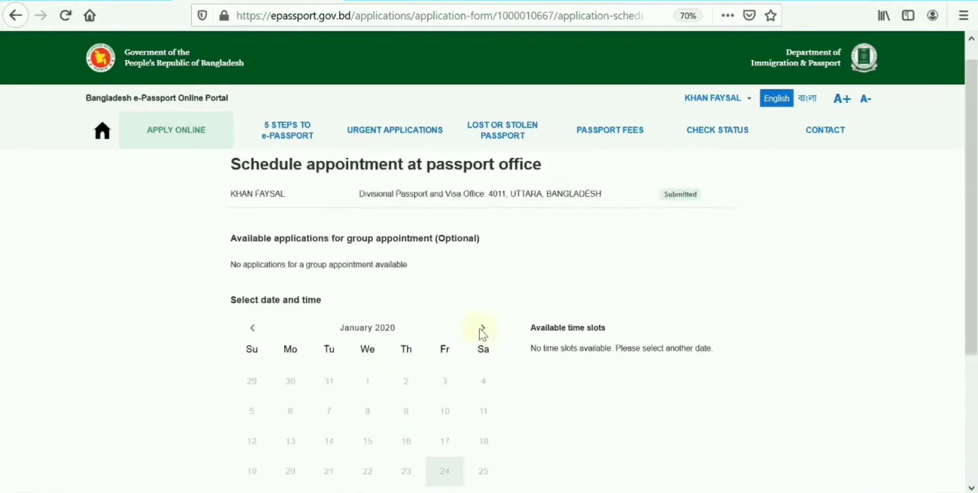
{"action": "left_click", "coordinate": [482, 328]}
{"action": "left_click", "coordinate": [483, 329]}
{"action": "scroll", "coordinate": [482, 331], "scroll_direction": "down", "scroll_amount": 3}
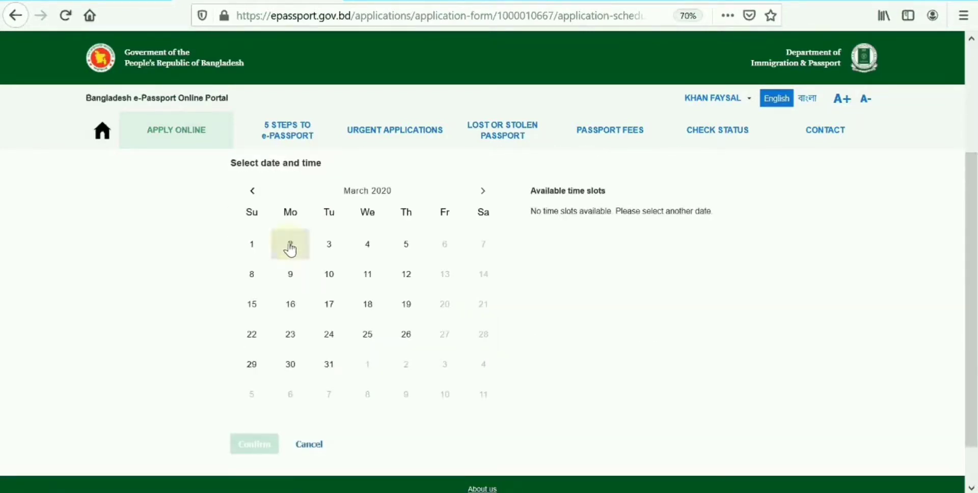
{"action": "left_click", "coordinate": [290, 247]}
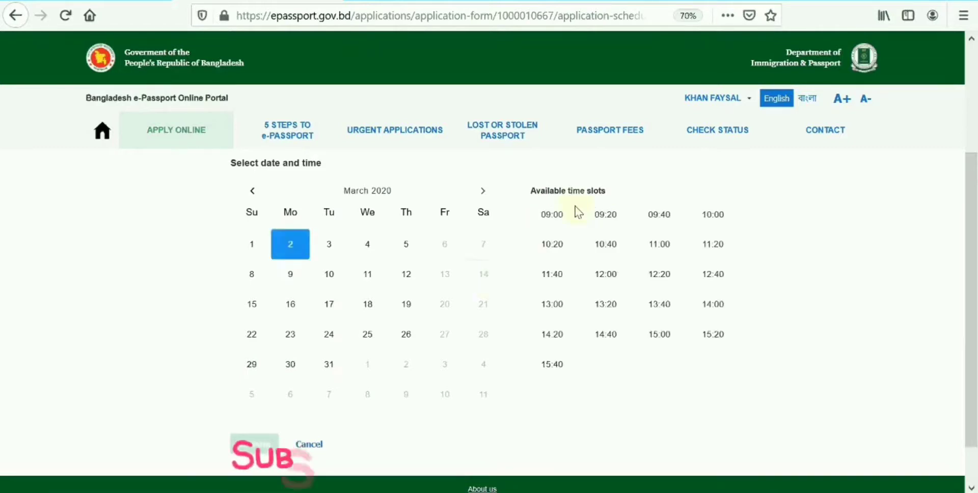
{"action": "left_click", "coordinate": [713, 216]}
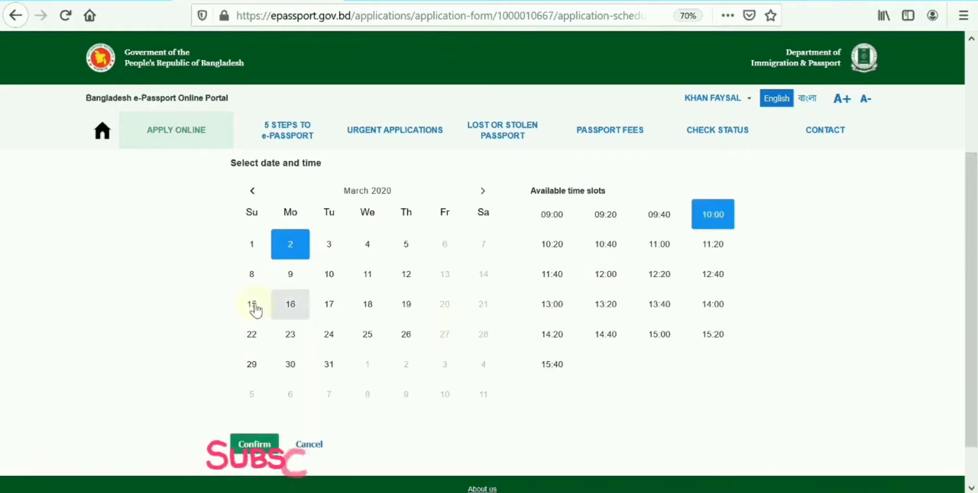
{"action": "left_click", "coordinate": [302, 254]}
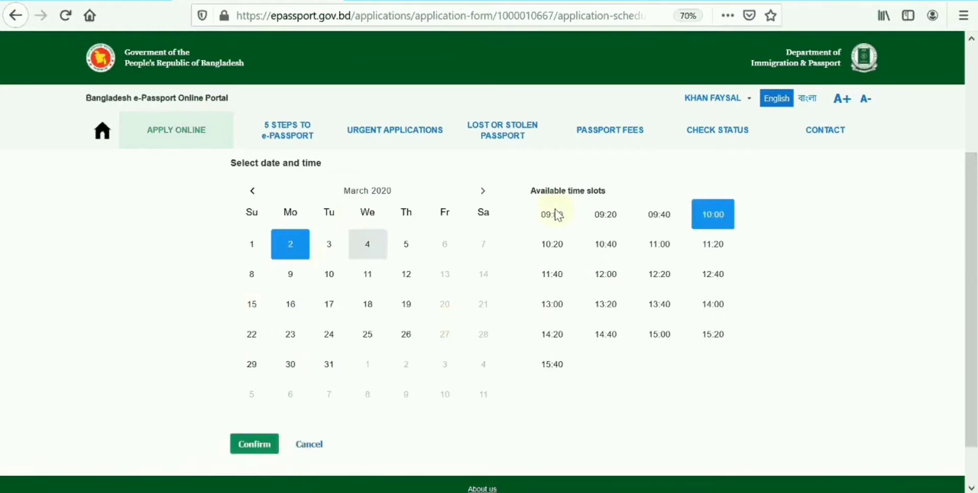
Confirm the 2 March 2020, 10:00 enrolment appointment.
{"action": "left_click", "coordinate": [267, 448]}
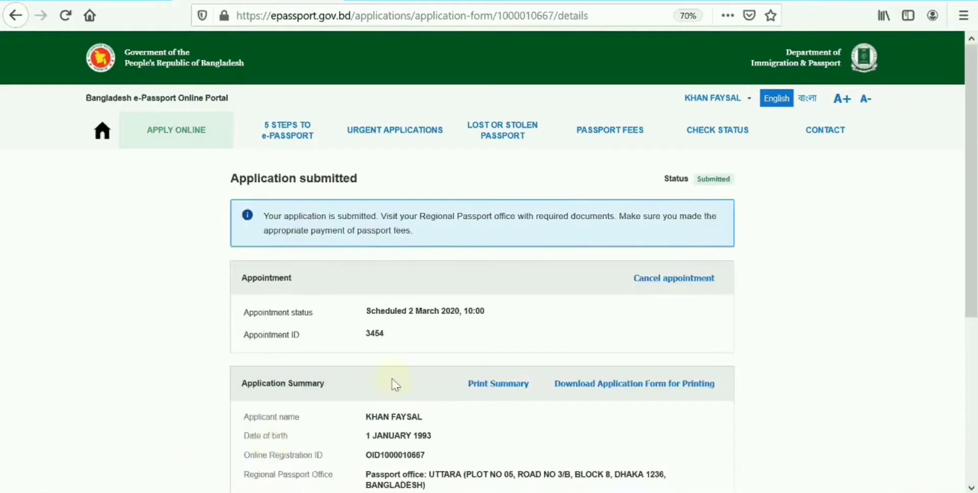
{"action": "scroll", "coordinate": [403, 377], "scroll_direction": "down", "scroll_amount": 3}
{"action": "scroll", "coordinate": [414, 367], "scroll_direction": "up", "scroll_amount": 3}
{"action": "scroll", "coordinate": [397, 343], "scroll_direction": "down", "scroll_amount": 3}
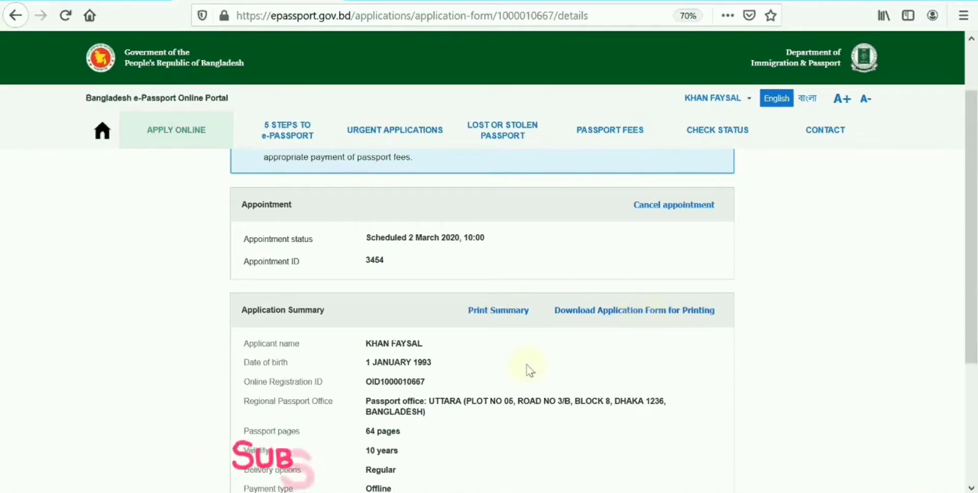
{"action": "scroll", "coordinate": [526, 371], "scroll_direction": "down", "scroll_amount": 4}
{"action": "scroll", "coordinate": [526, 372], "scroll_direction": "up", "scroll_amount": 3}
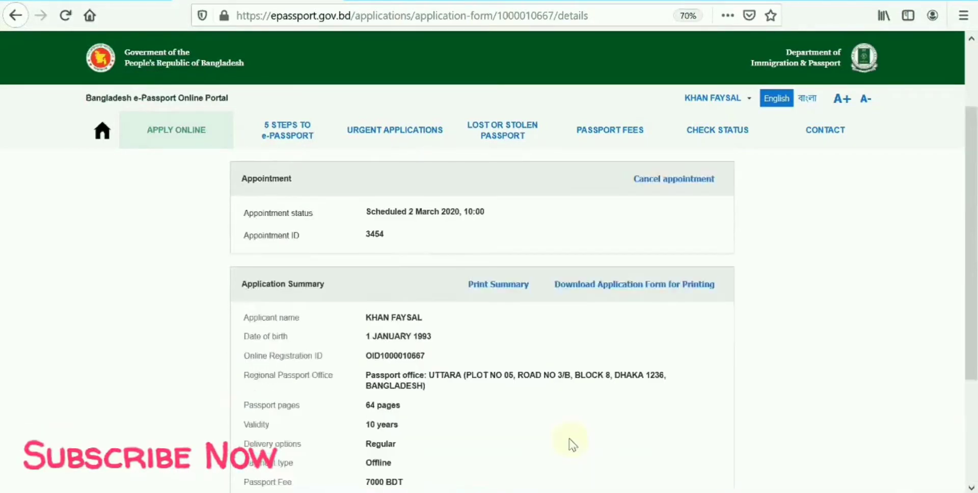
Download the application form PDF and open it in Adobe Acrobat Reader DC.
{"action": "left_click", "coordinate": [618, 301]}
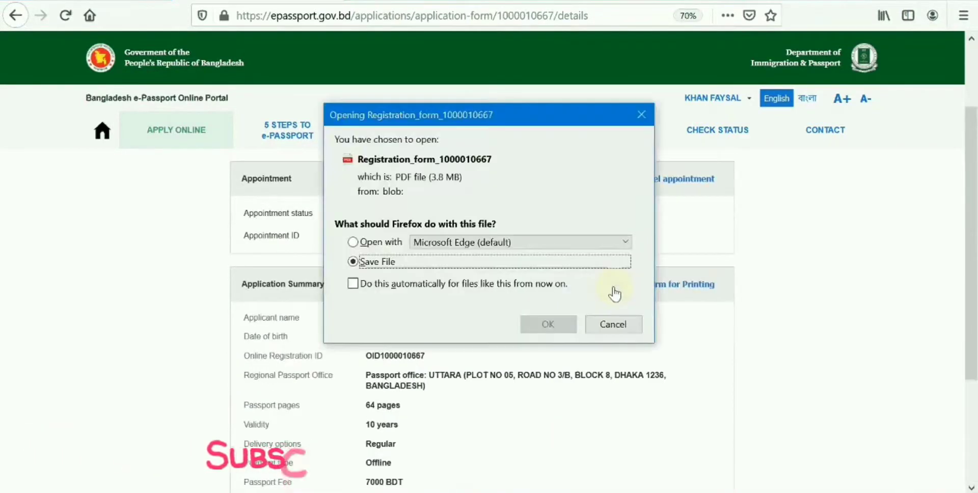
{"action": "left_click", "coordinate": [557, 326]}
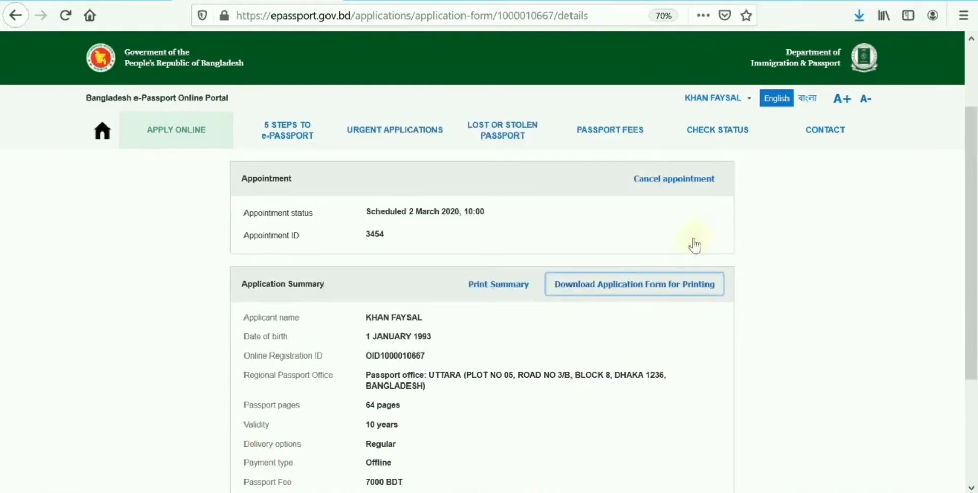
{"action": "left_click", "coordinate": [860, 15]}
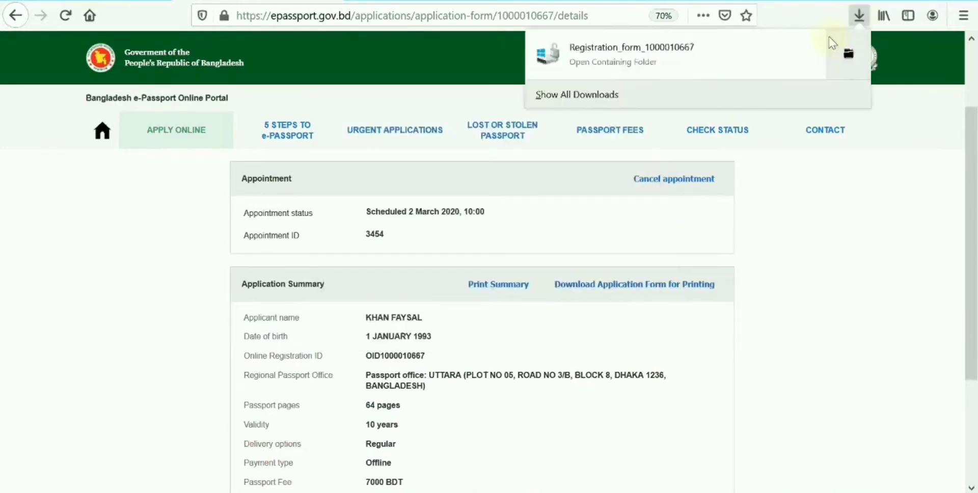
{"action": "left_click", "coordinate": [661, 64]}
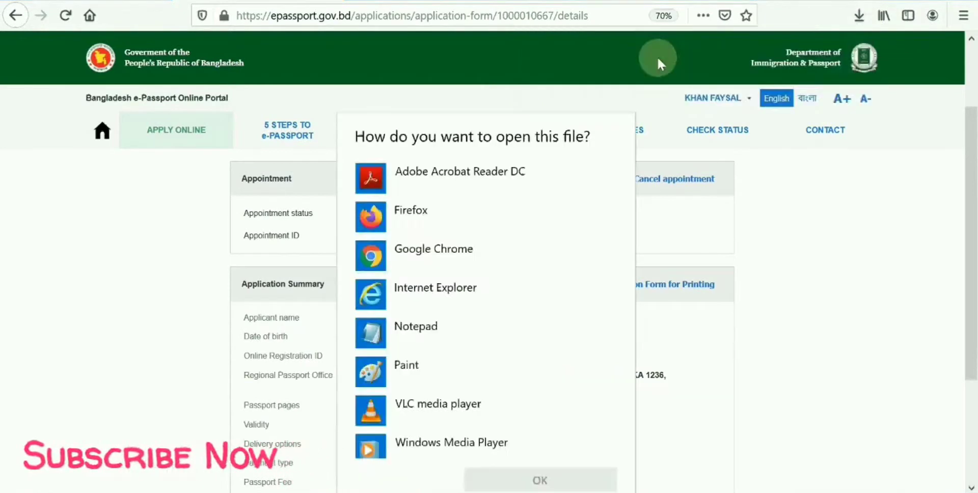
{"action": "left_click", "coordinate": [422, 178]}
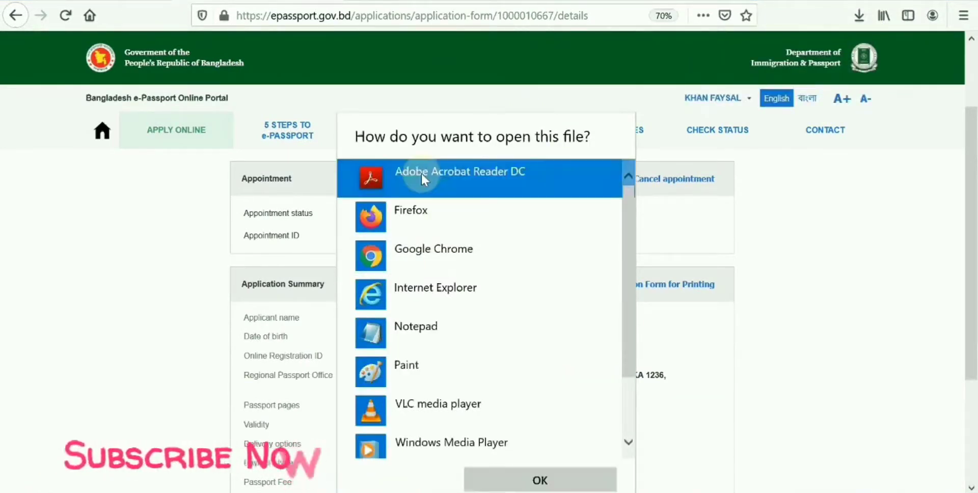
{"action": "left_click", "coordinate": [501, 481]}
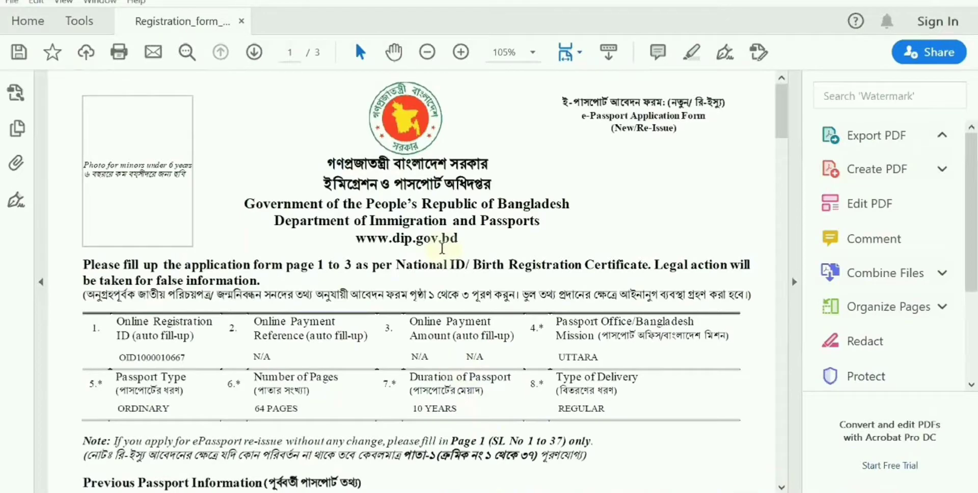
Read through the first page of the e-Passport application form PDF.
{"action": "scroll", "coordinate": [442, 248], "scroll_direction": "down", "scroll_amount": 2}
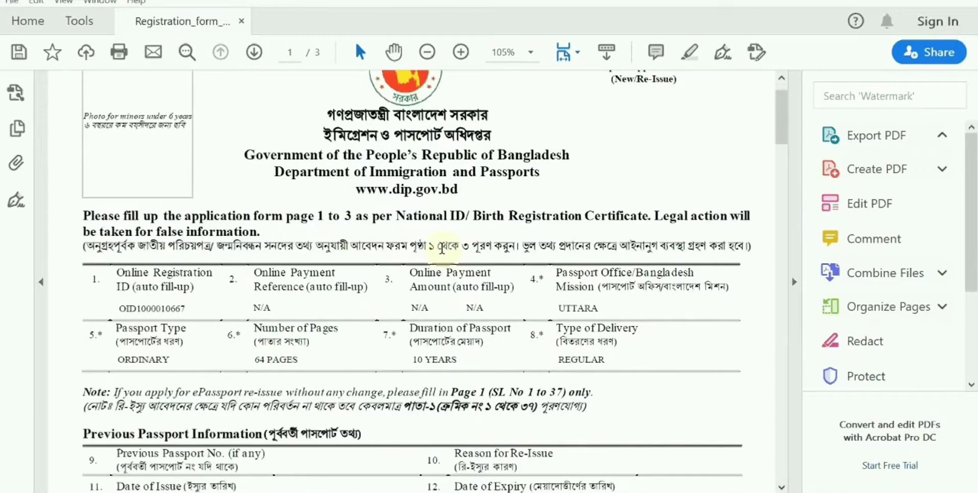
{"action": "scroll", "coordinate": [443, 248], "scroll_direction": "down", "scroll_amount": 2}
{"action": "scroll", "coordinate": [443, 248], "scroll_direction": "down", "scroll_amount": 4}
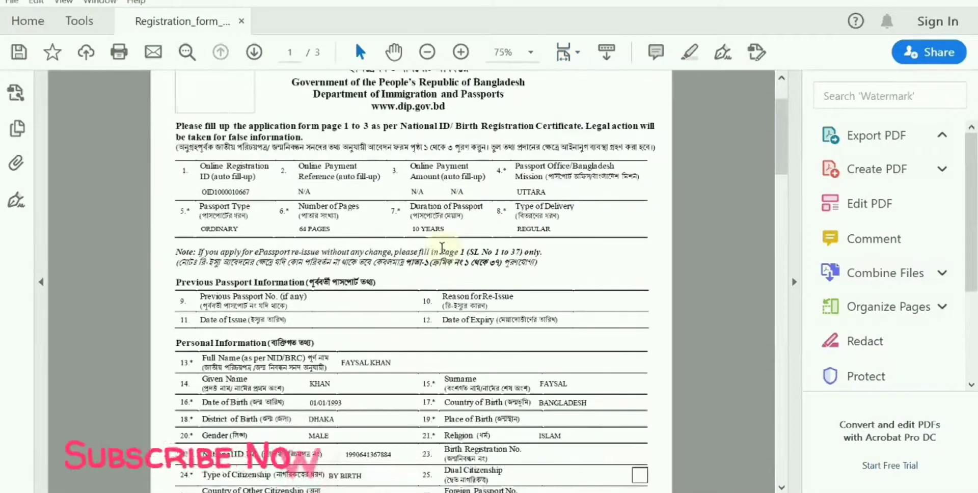
{"action": "left_click_drag", "start_coordinate": [420, 254], "coordinate": [377, 311]}
{"action": "scroll", "coordinate": [378, 310], "scroll_direction": "up", "scroll_amount": 3}
{"action": "scroll", "coordinate": [378, 311], "scroll_direction": "down", "scroll_amount": 7}
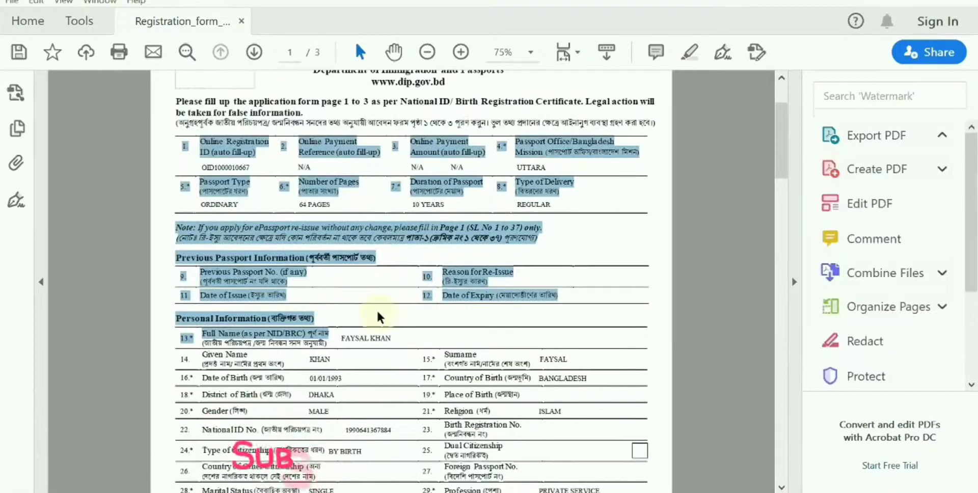
{"action": "scroll", "coordinate": [378, 312], "scroll_direction": "down", "scroll_amount": 3}
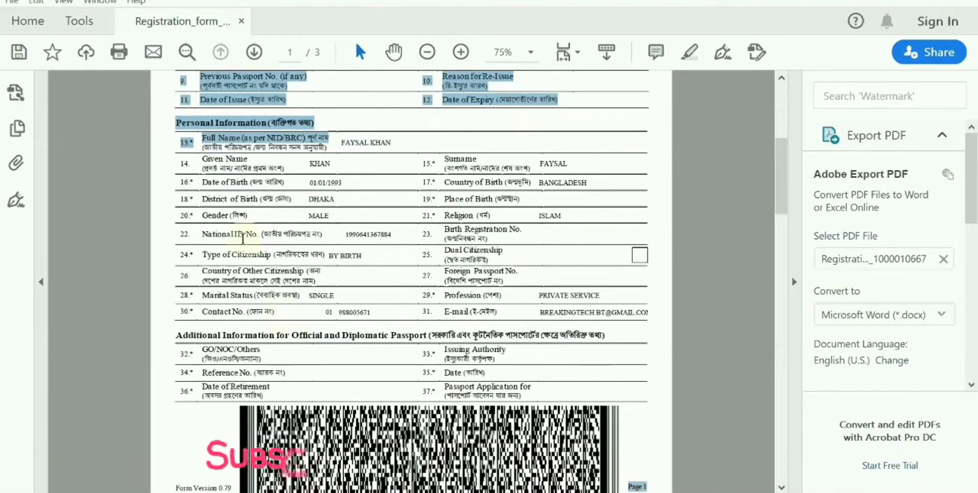
{"action": "scroll", "coordinate": [243, 235], "scroll_direction": "up", "scroll_amount": 3}
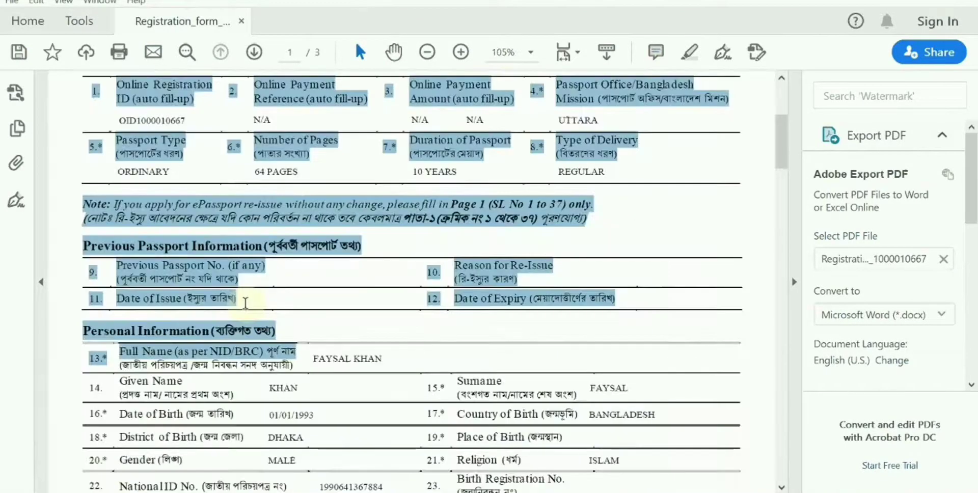
{"action": "left_click", "coordinate": [245, 302]}
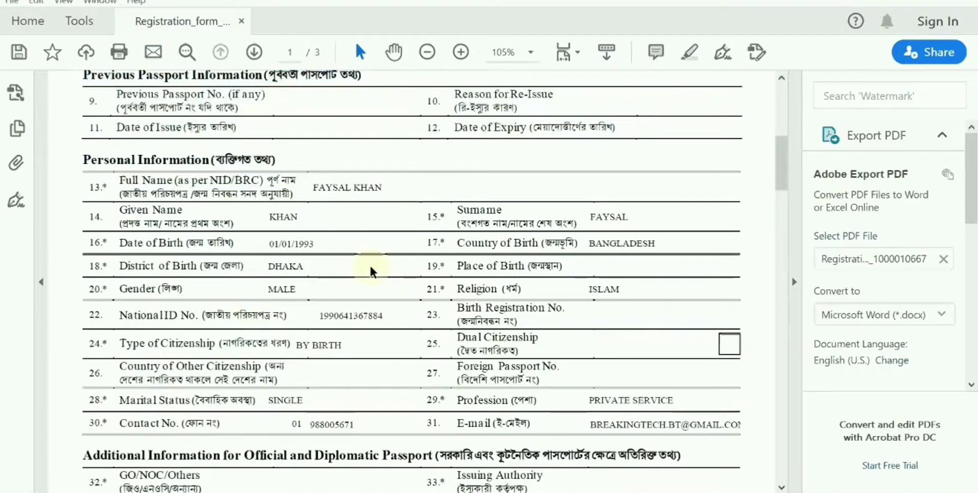
Continue through the remaining pages, past the Payment Reference No. field, to the Declaration.
{"action": "scroll", "coordinate": [356, 255], "scroll_direction": "down", "scroll_amount": 2}
{"action": "scroll", "coordinate": [346, 241], "scroll_direction": "down", "scroll_amount": 3}
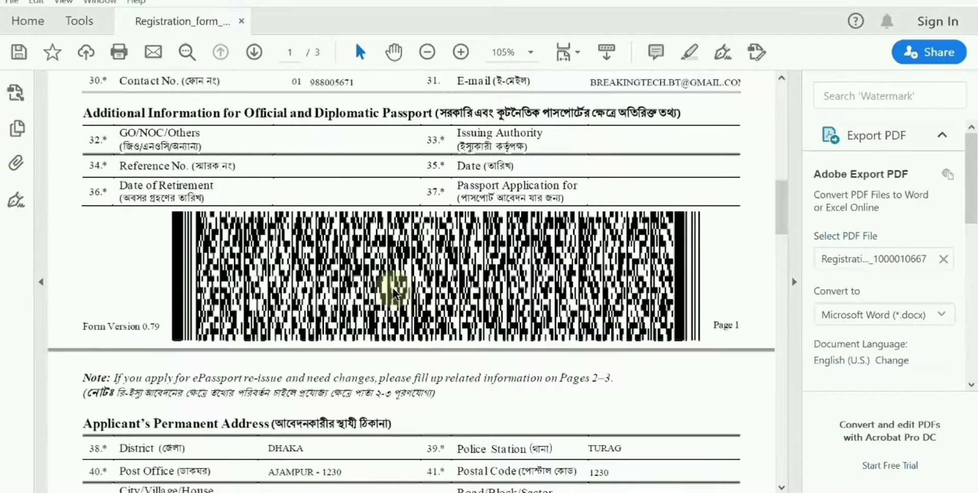
{"action": "scroll", "coordinate": [395, 293], "scroll_direction": "down", "scroll_amount": 3}
{"action": "scroll", "coordinate": [395, 292], "scroll_direction": "down", "scroll_amount": 6}
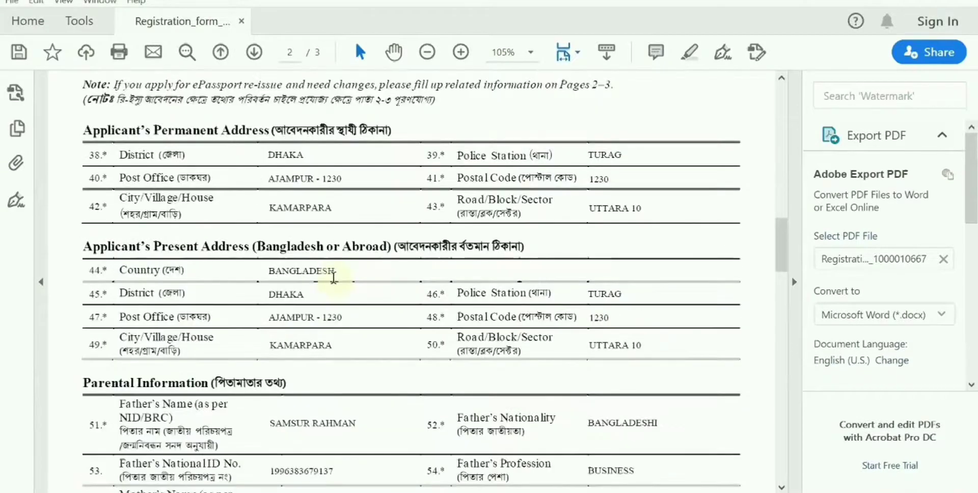
{"action": "scroll", "coordinate": [334, 277], "scroll_direction": "down", "scroll_amount": 3}
{"action": "scroll", "coordinate": [334, 278], "scroll_direction": "down", "scroll_amount": 3}
{"action": "scroll", "coordinate": [333, 277], "scroll_direction": "down", "scroll_amount": 5}
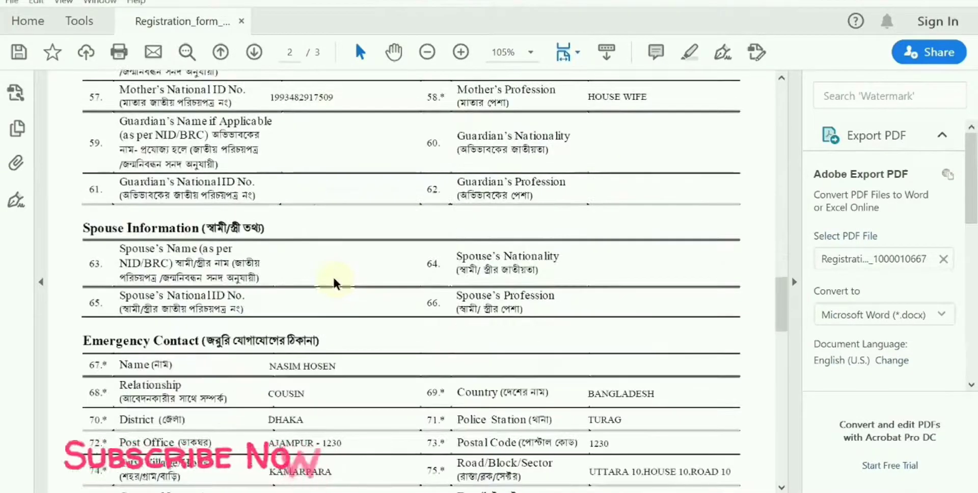
{"action": "scroll", "coordinate": [301, 192], "scroll_direction": "down", "scroll_amount": 2}
{"action": "scroll", "coordinate": [197, 277], "scroll_direction": "down", "scroll_amount": 3}
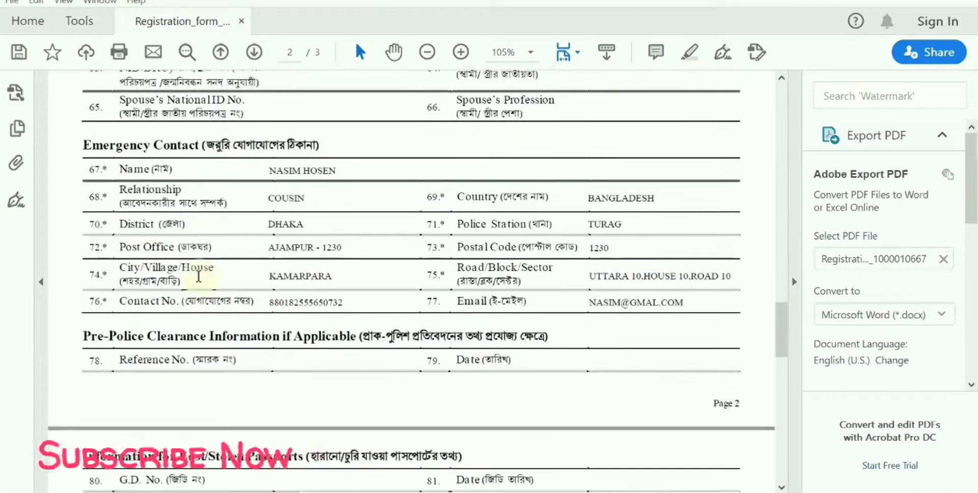
{"action": "scroll", "coordinate": [199, 279], "scroll_direction": "down", "scroll_amount": 4}
{"action": "scroll", "coordinate": [198, 280], "scroll_direction": "down", "scroll_amount": 3}
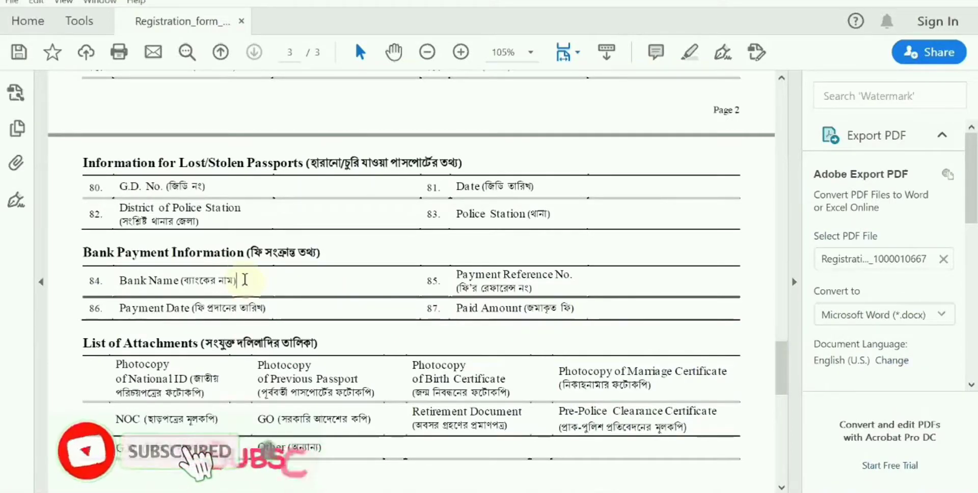
{"action": "left_click", "coordinate": [607, 281]}
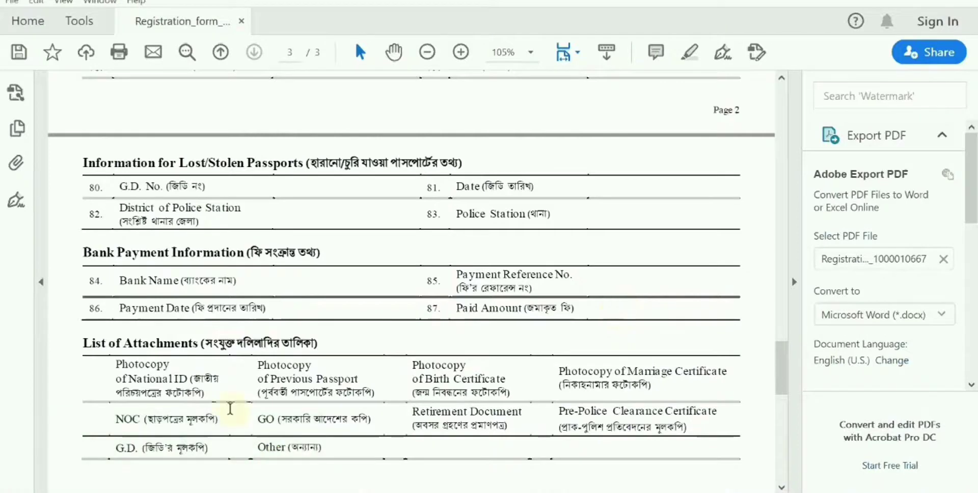
{"action": "scroll", "coordinate": [488, 253], "scroll_direction": "down", "scroll_amount": 3}
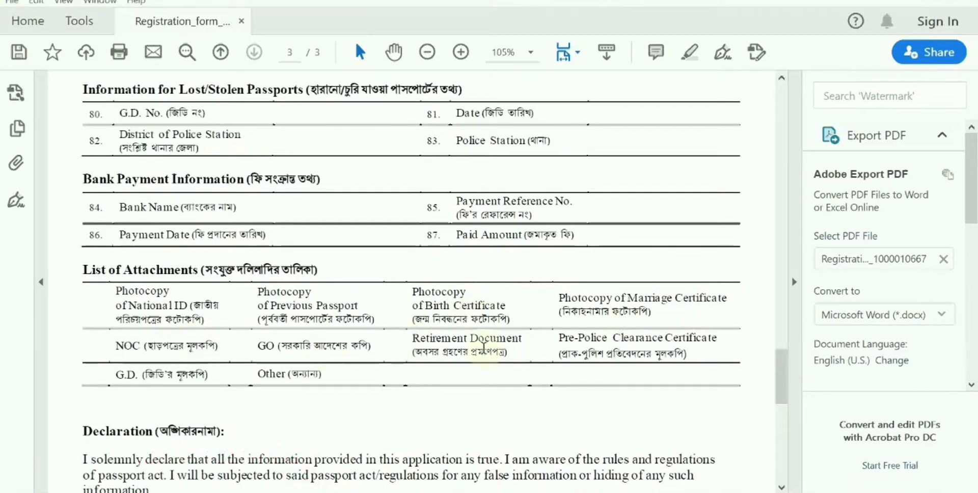
{"action": "scroll", "coordinate": [553, 357], "scroll_direction": "down", "scroll_amount": 1}
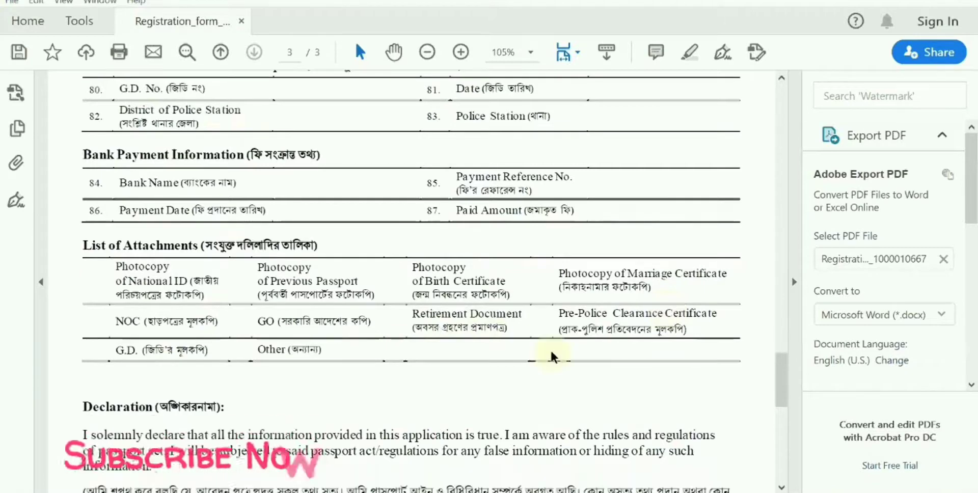
{"action": "scroll", "coordinate": [553, 356], "scroll_direction": "down", "scroll_amount": 10}
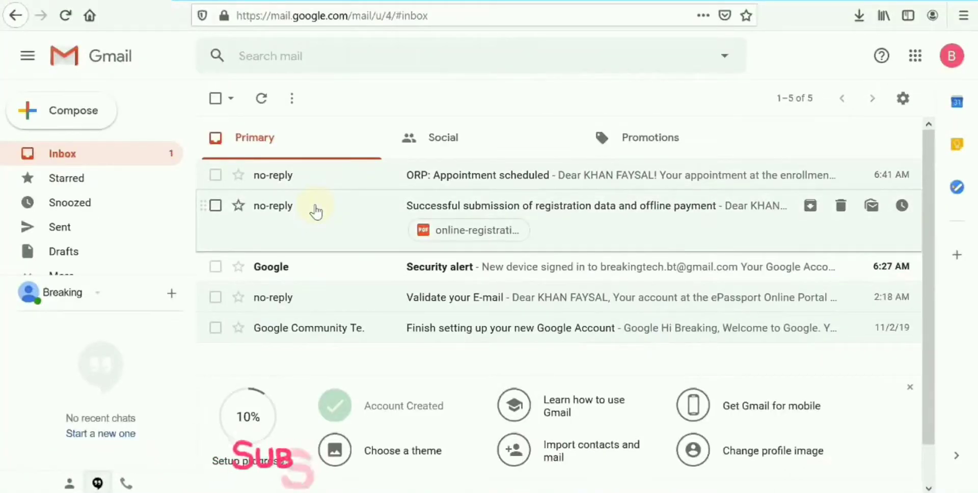
Read the registration and offline payment email's four ePassport next steps, then return to the inbox.
{"action": "left_click", "coordinate": [316, 210]}
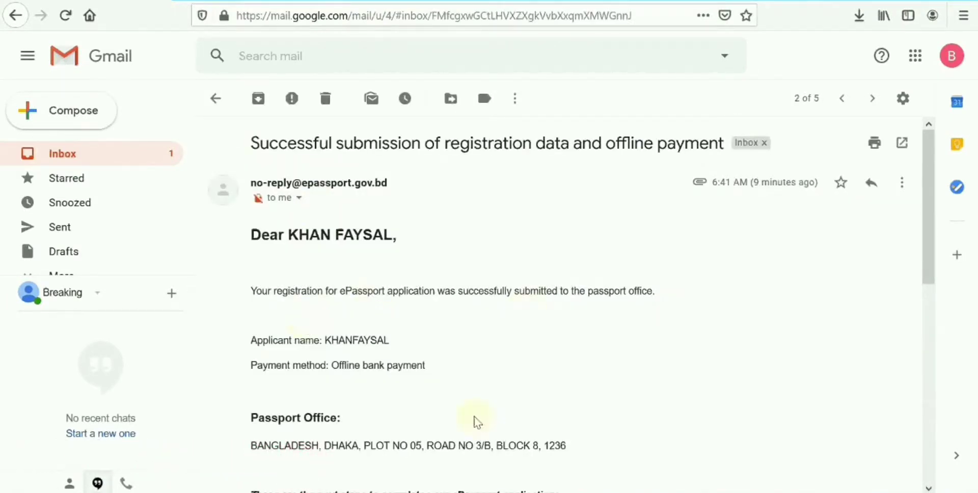
{"action": "scroll", "coordinate": [476, 422], "scroll_direction": "down", "scroll_amount": 3}
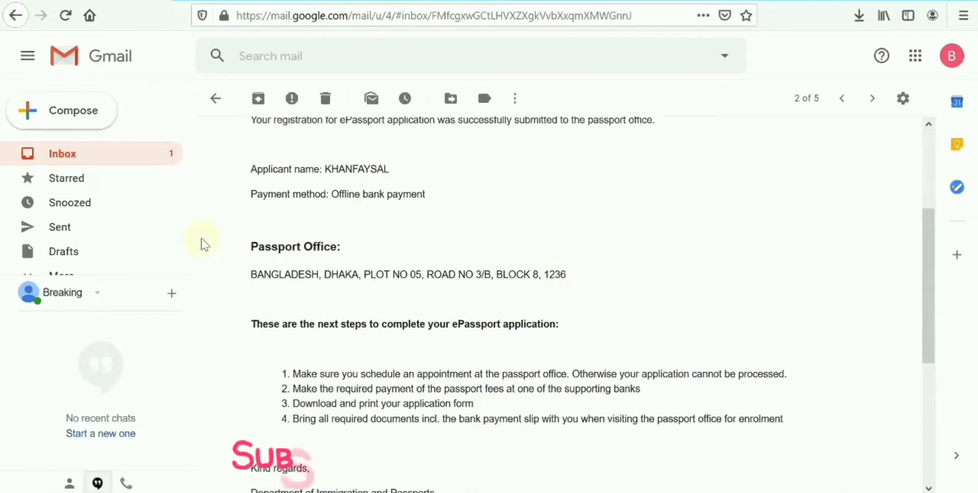
{"action": "left_click", "coordinate": [100, 158]}
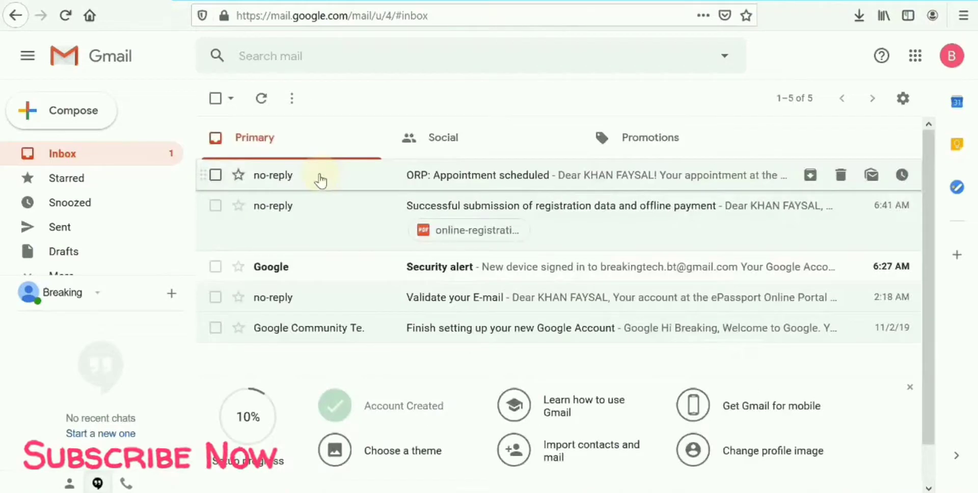